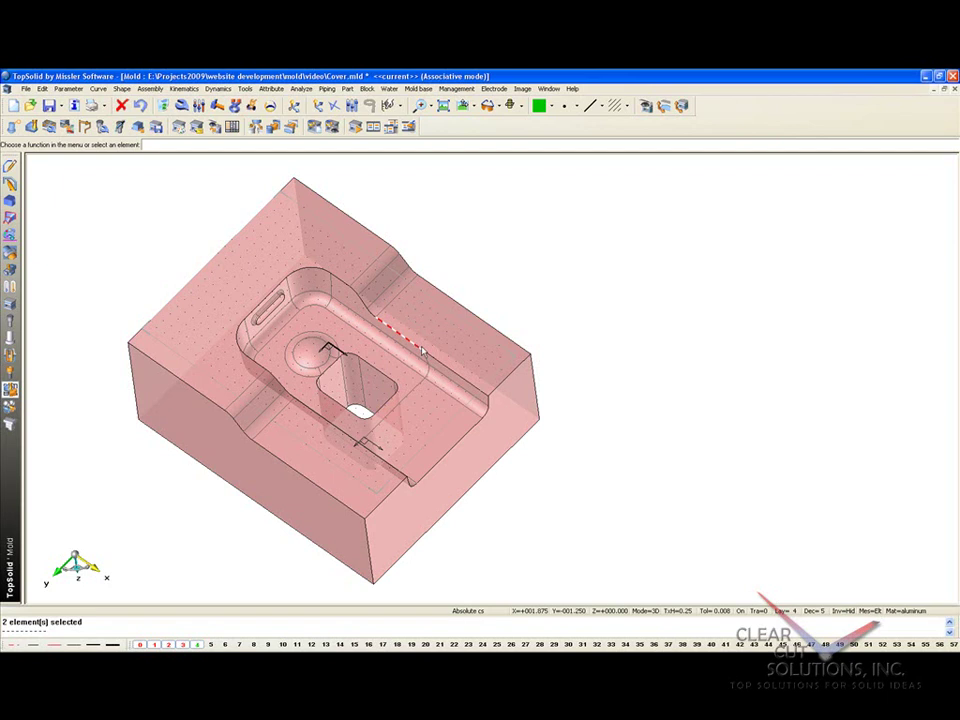
Start a side insert directed out of the cavity block's end face, limited by the core/cavity blocks.
left_click(12, 270)
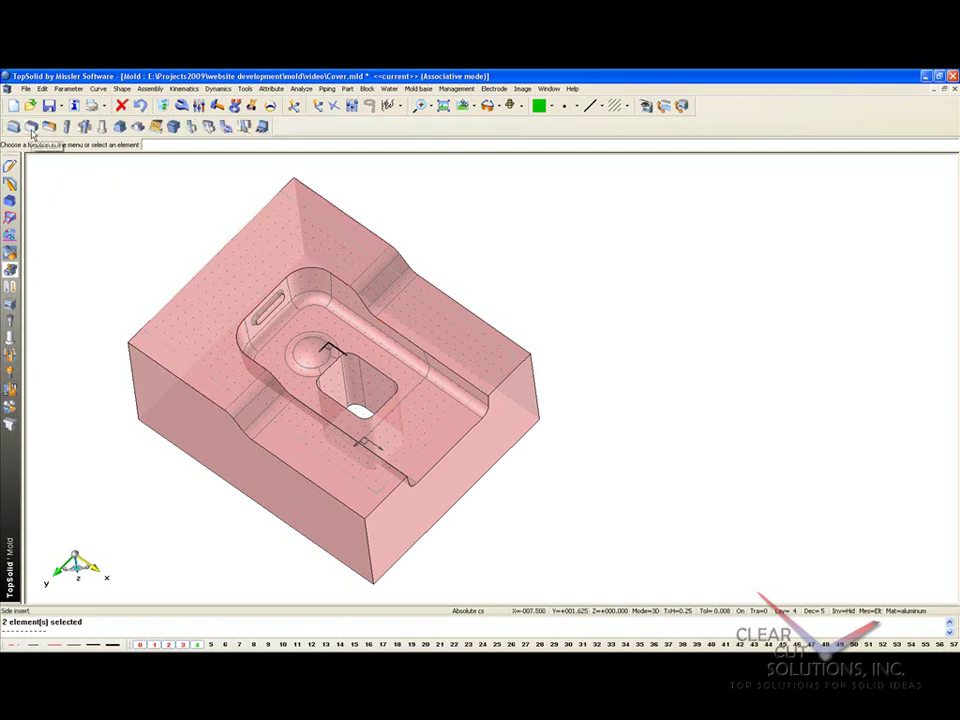
left_click(31, 127)
scroll(105, 235, "down", 2)
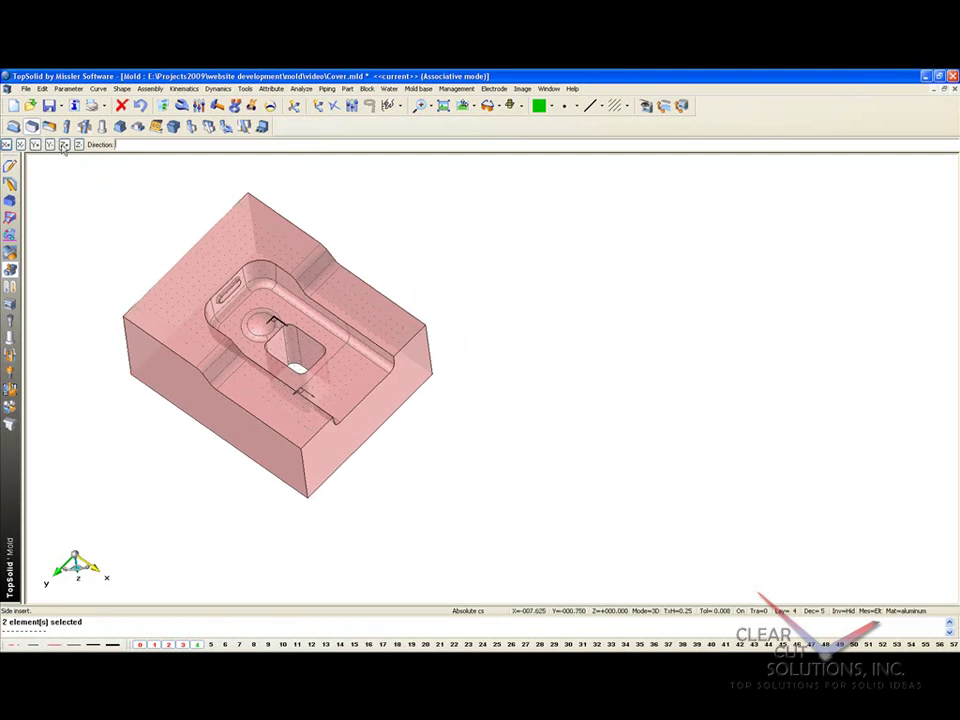
middle_click_drag(203, 212, 214, 364)
middle_click_drag(196, 286, 291, 223)
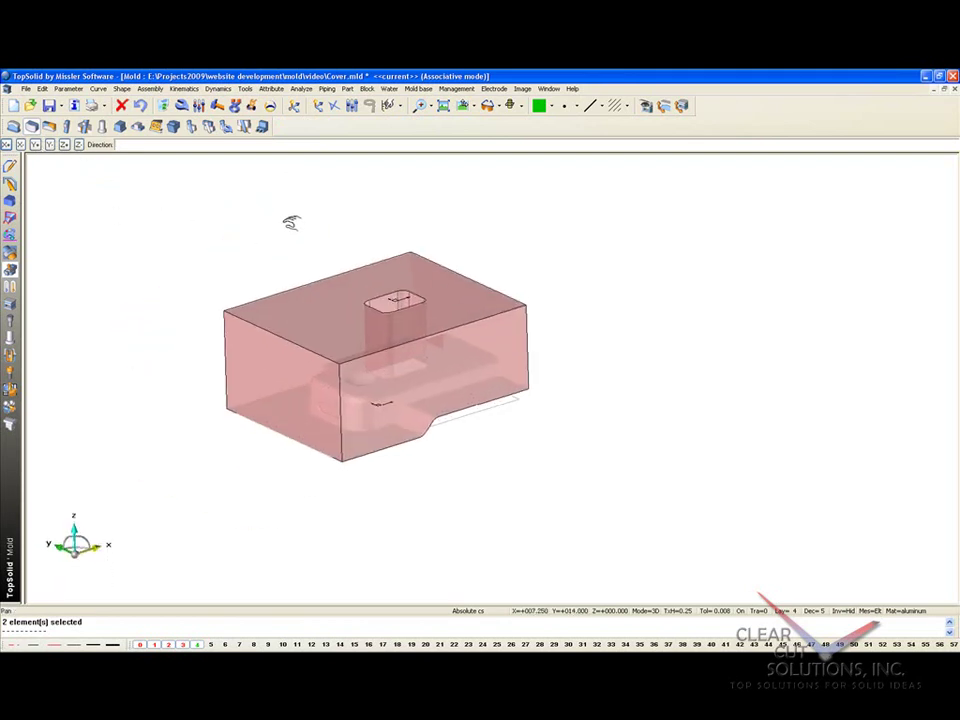
left_click(263, 384)
middle_click_drag(266, 377, 230, 455)
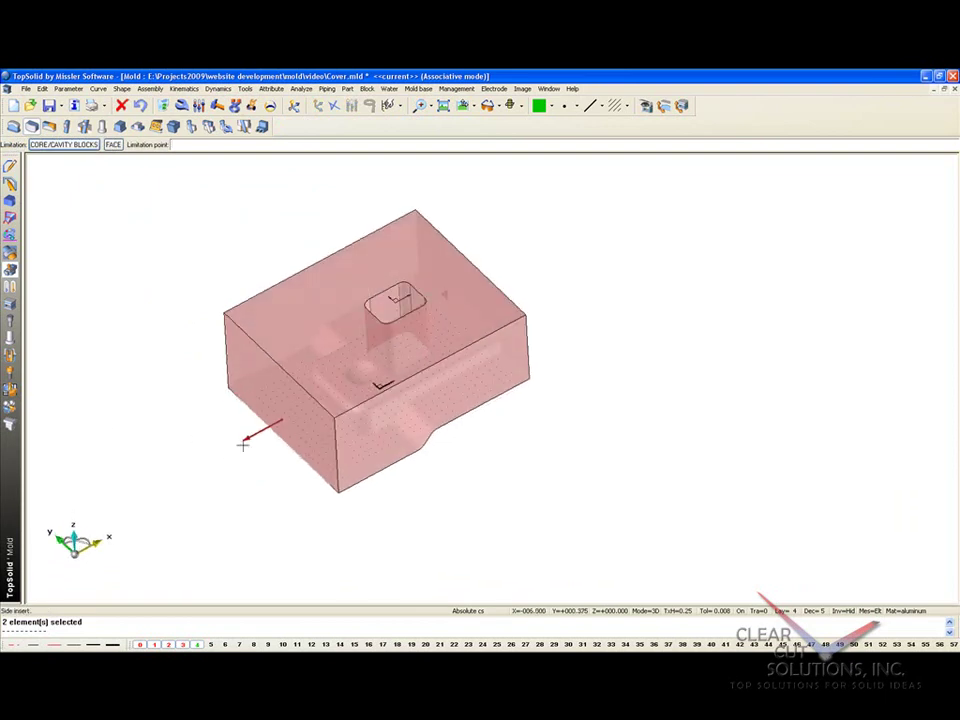
scroll(237, 450, "up", 2)
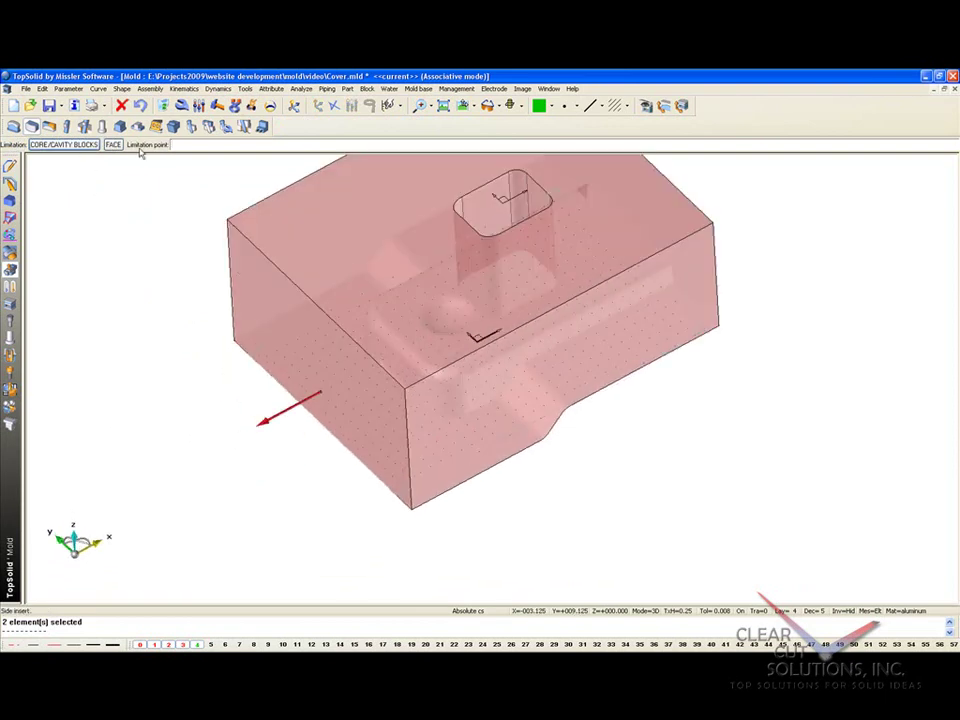
left_click(76, 148)
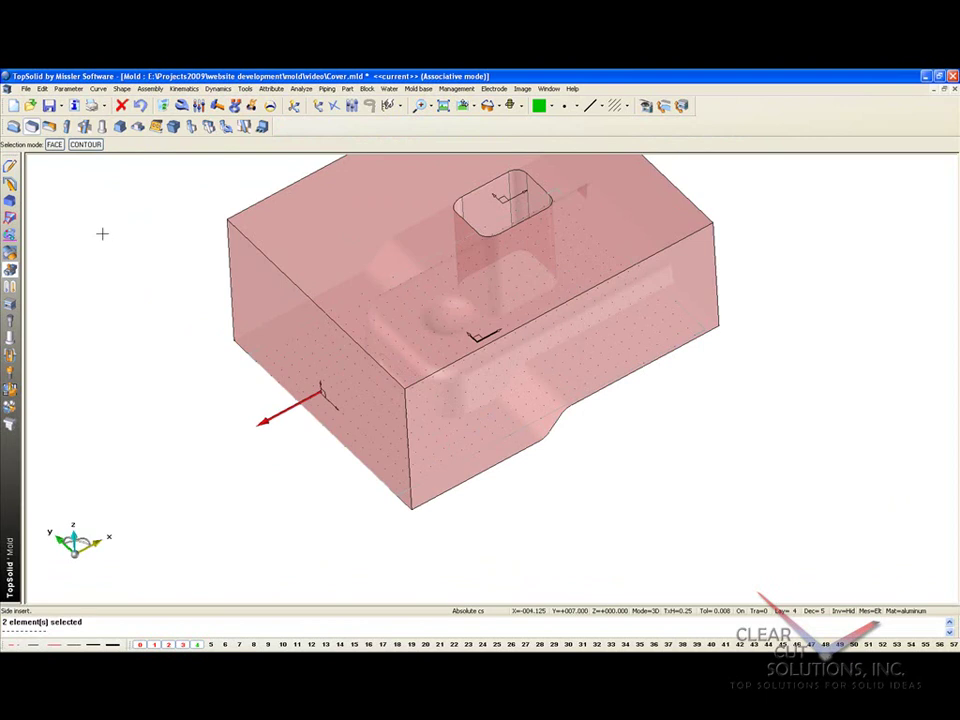
Define the insert by contour and project the outer outline of the cavity wall's slot onto the end face plane.
left_click(86, 145)
middle_click_drag(114, 362, 170, 322)
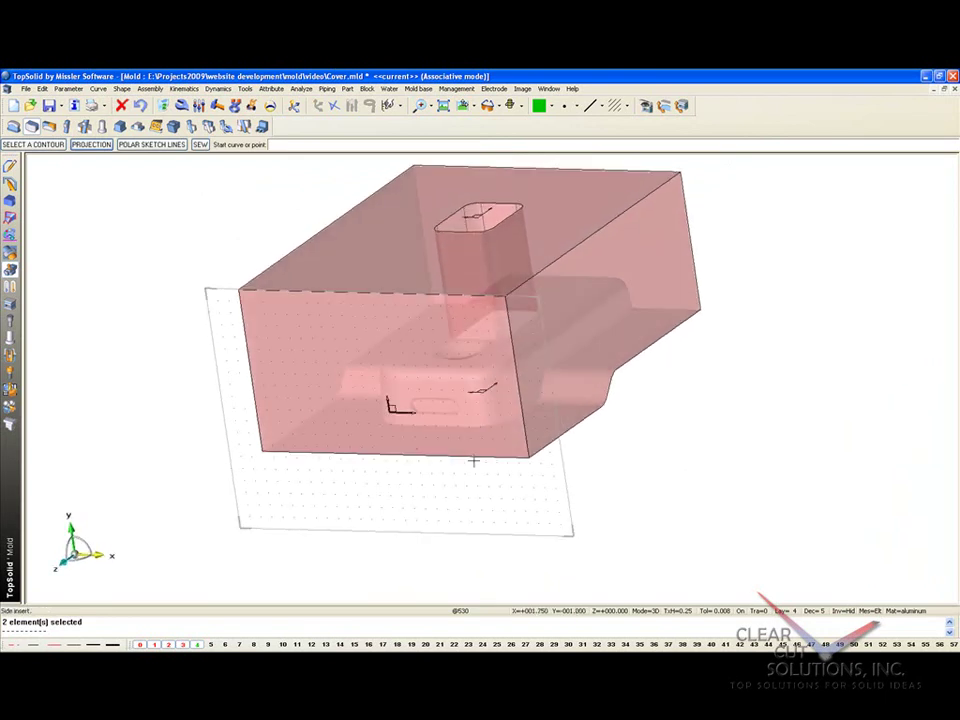
scroll(392, 390, "up", 5)
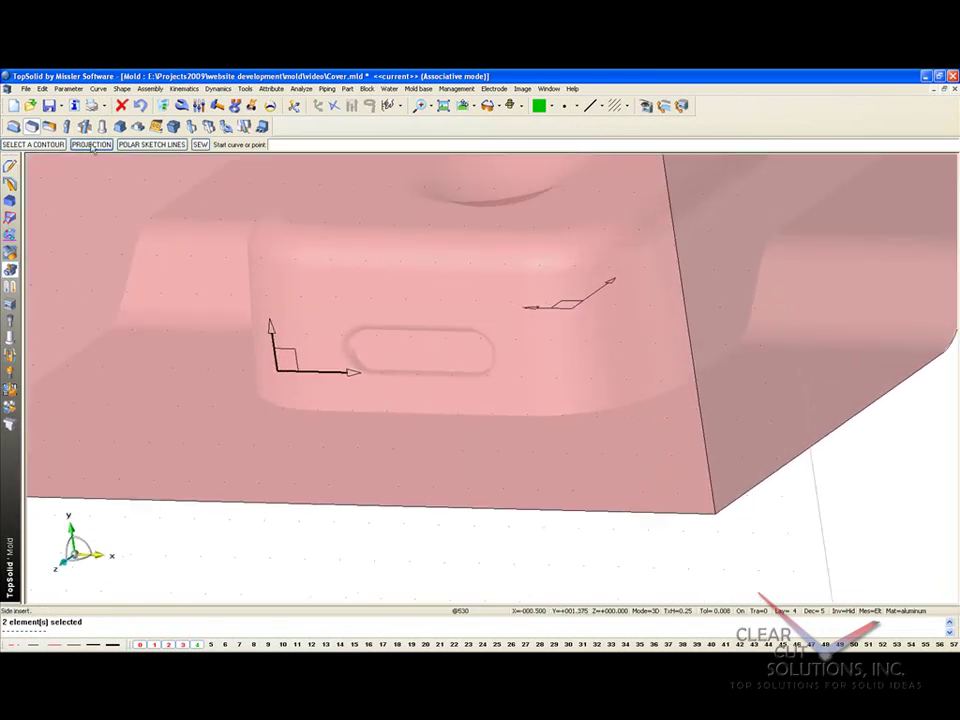
left_click(91, 145)
left_click(366, 336)
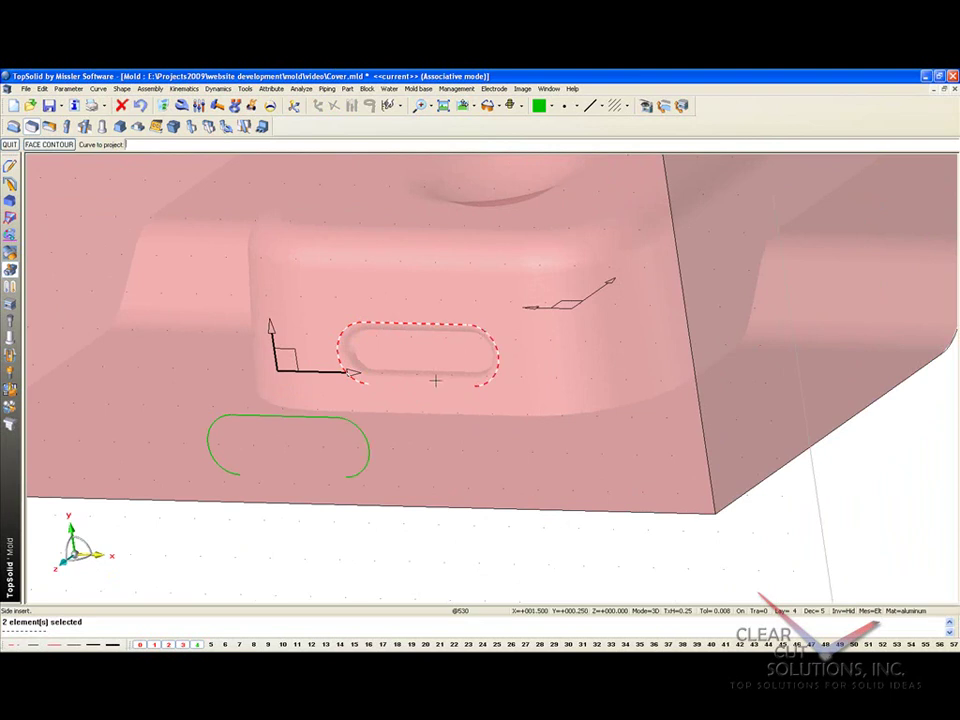
left_click(463, 106)
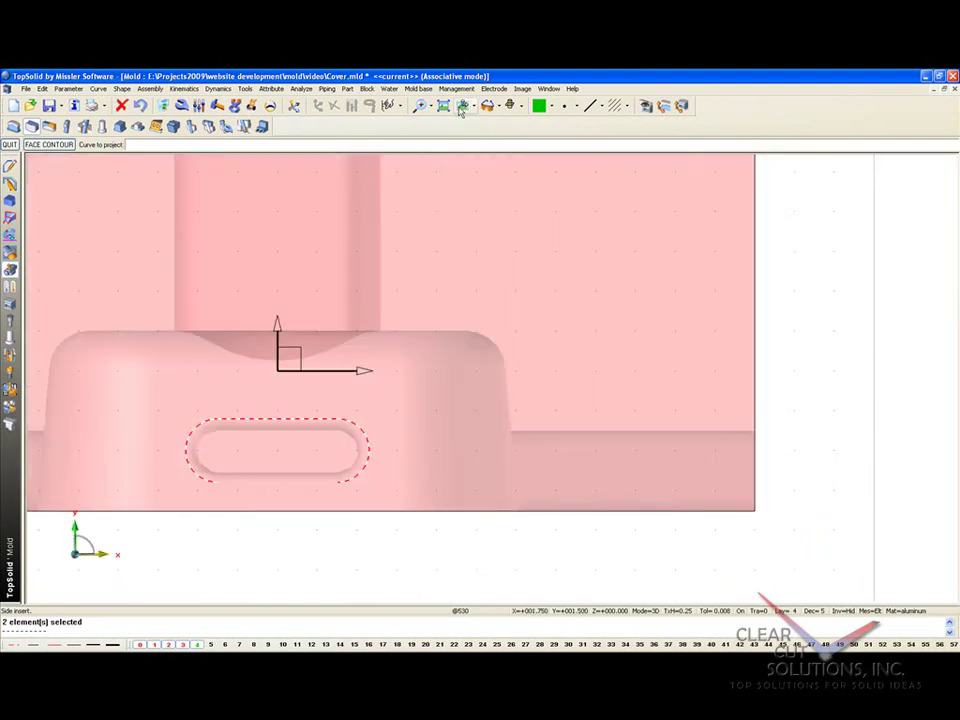
key("Escape")
Draw polar sketch lines at 80° and 100° touching the two rounded ends of the projected slot outline.
left_click(130, 145)
type("80")
key("Return")
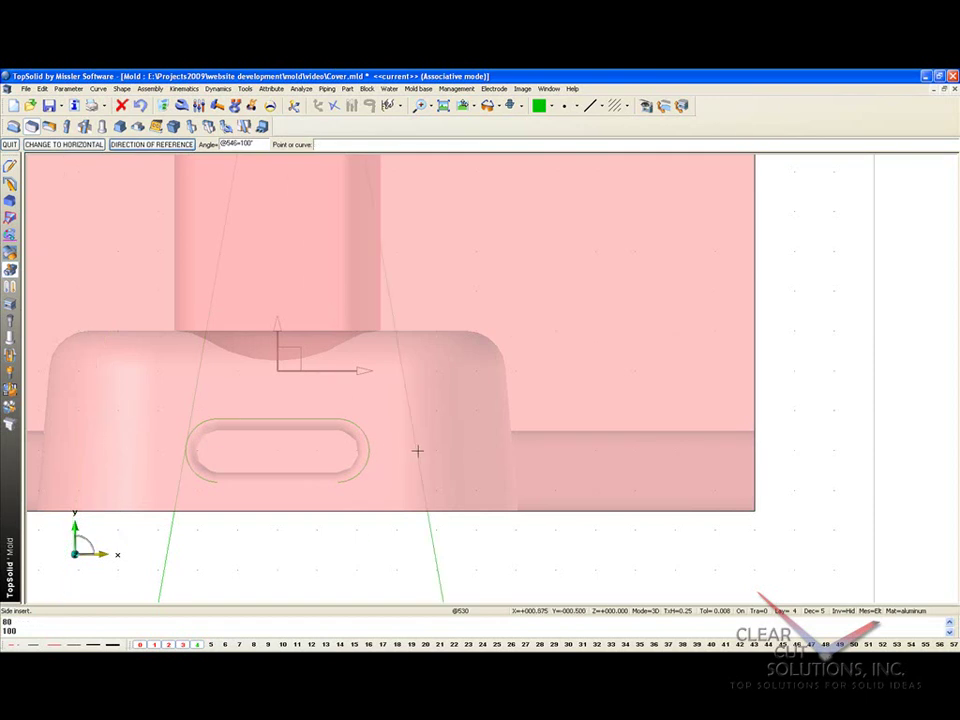
left_click(372, 451)
key("Escape")
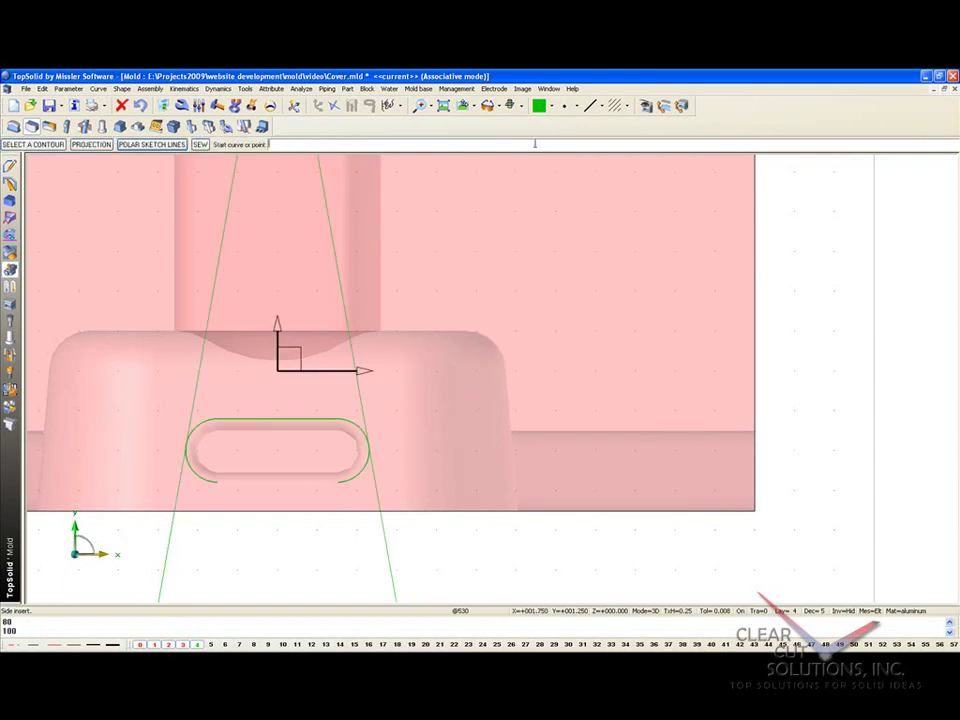
With a thicker line style, trace a closed insert contour along the block's lower edge, both tapered lines and the projected slot's upper outline.
left_click(591, 107)
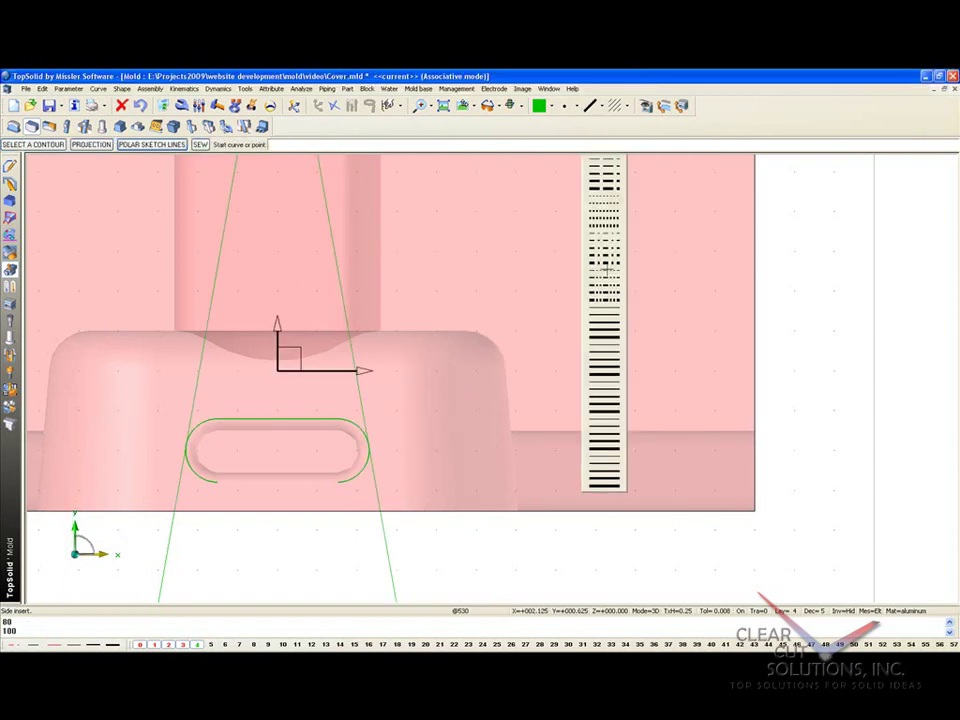
scroll(534, 290, "down", 2)
middle_click_drag(476, 345, 364, 454)
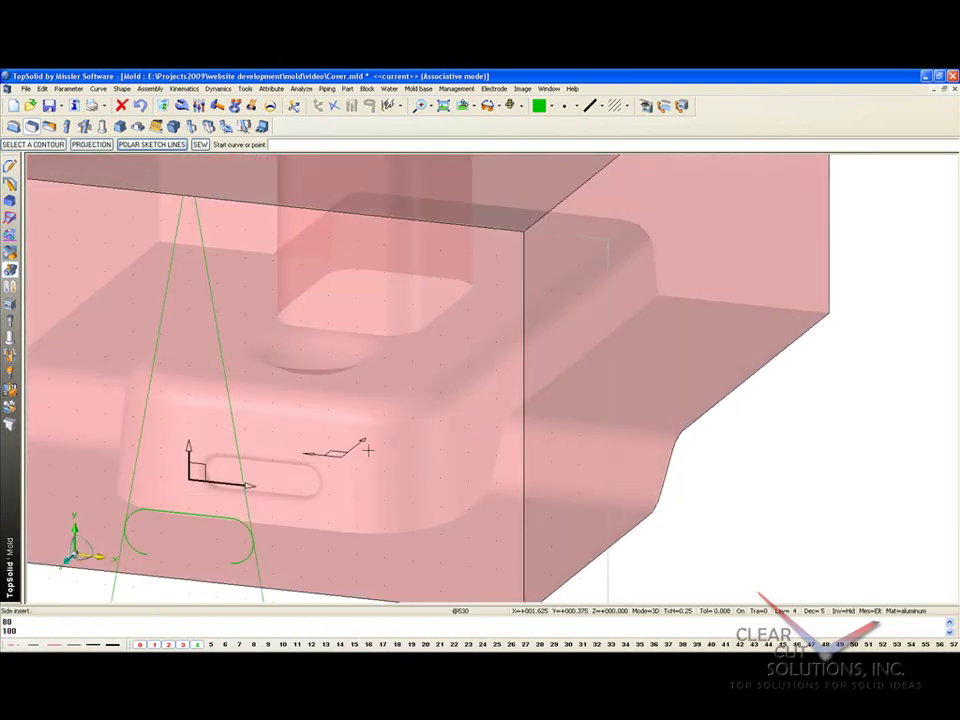
middle_click_drag(332, 491, 498, 314)
scroll(313, 388, "up", 3)
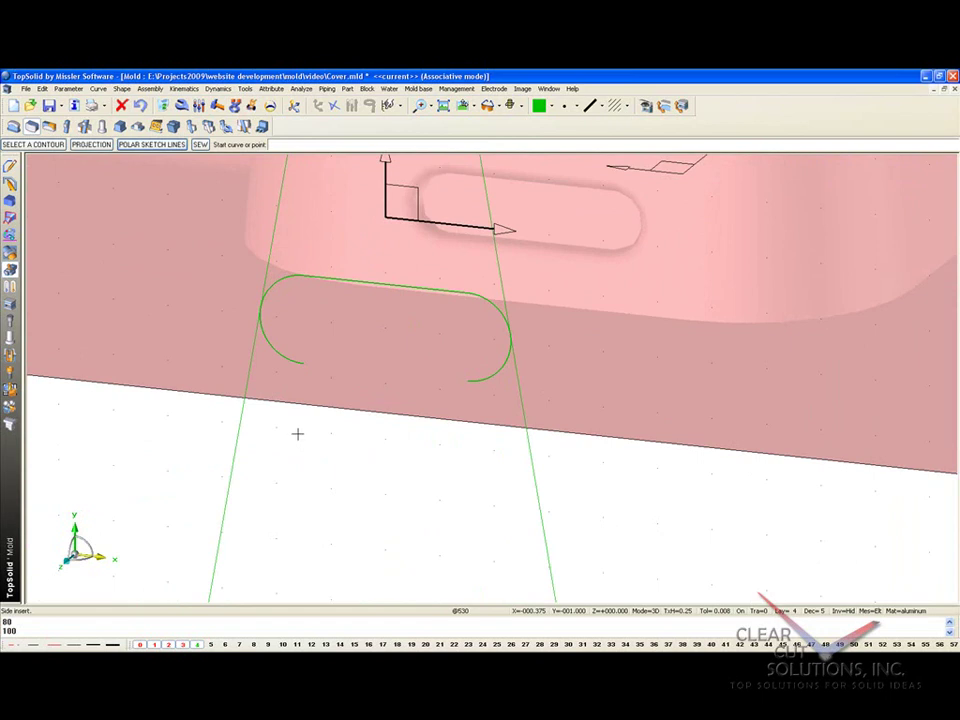
left_click(471, 422)
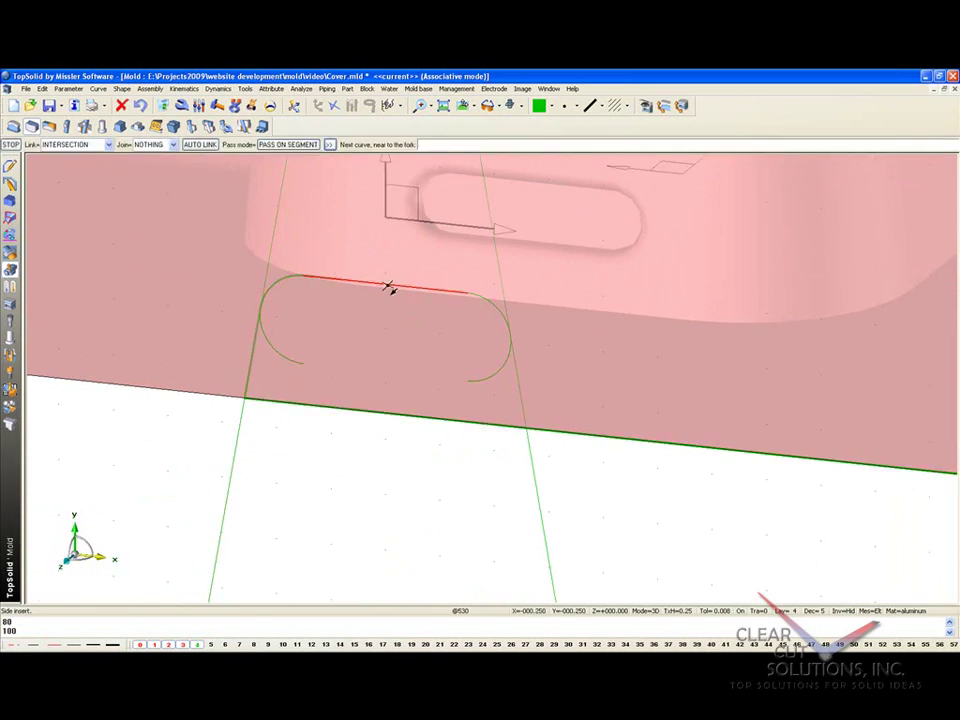
left_click(519, 377)
left_click(492, 425)
Extrude the side insert up to a point on the cavity's inner edge and name it slidesert1, without creating a heel.
middle_click_drag(493, 482, 385, 320)
left_click(134, 146)
left_click(199, 248)
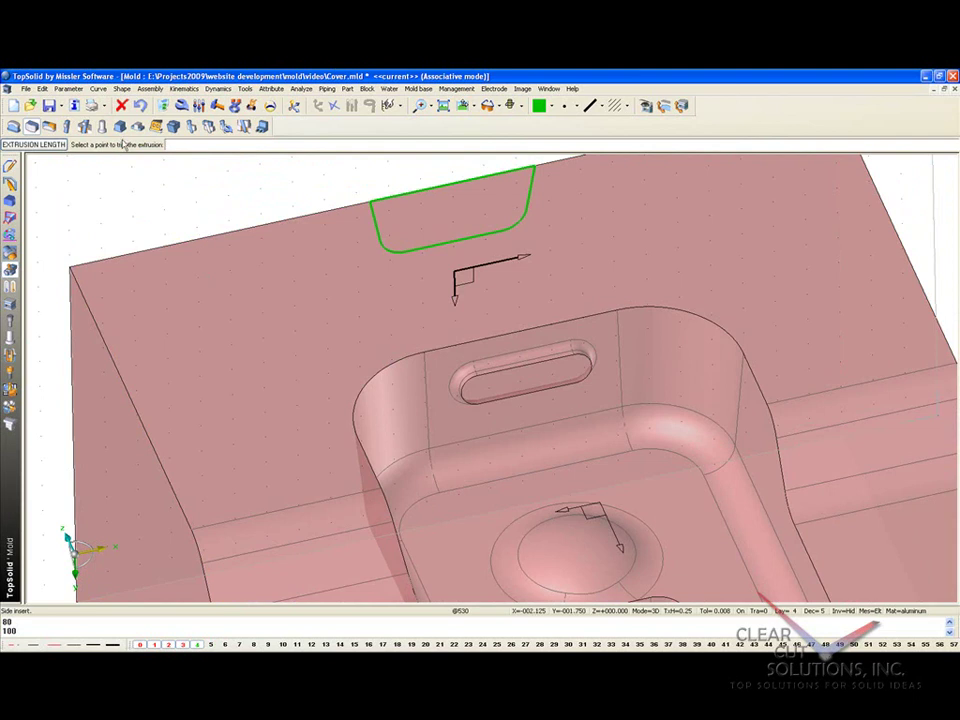
left_click(439, 491)
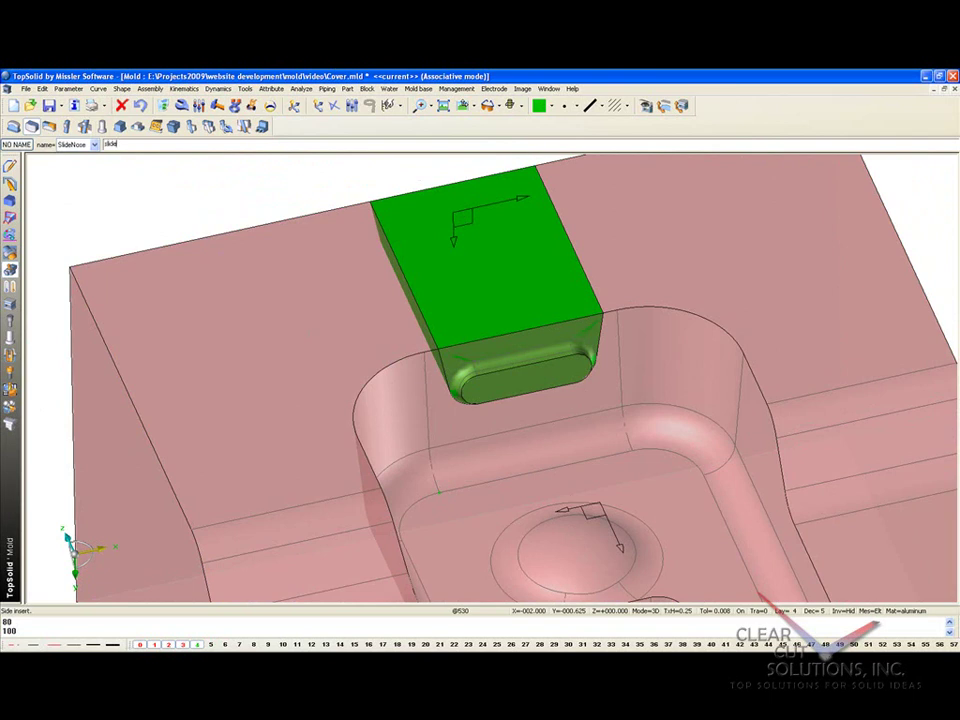
key("Return")
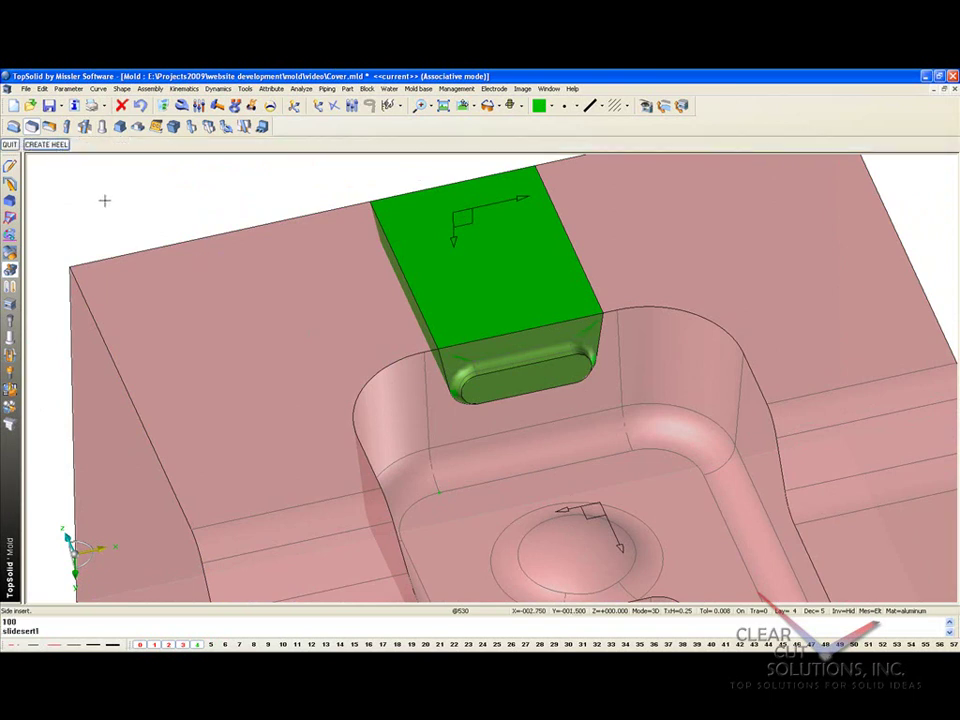
middle_click_drag(249, 212, 176, 343)
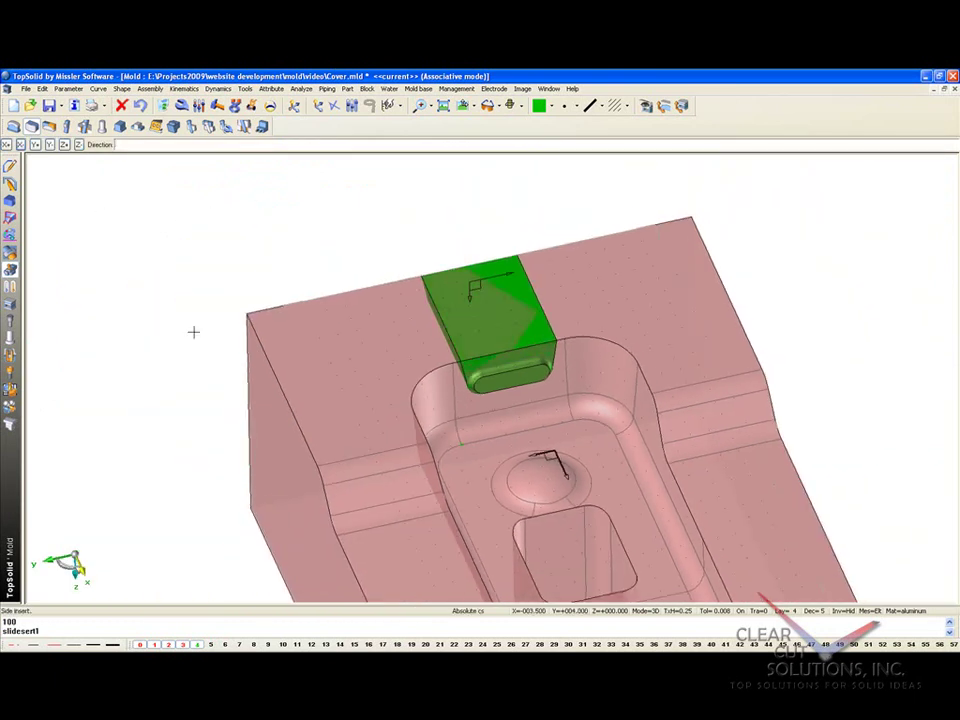
left_click(11, 390)
left_click(33, 127)
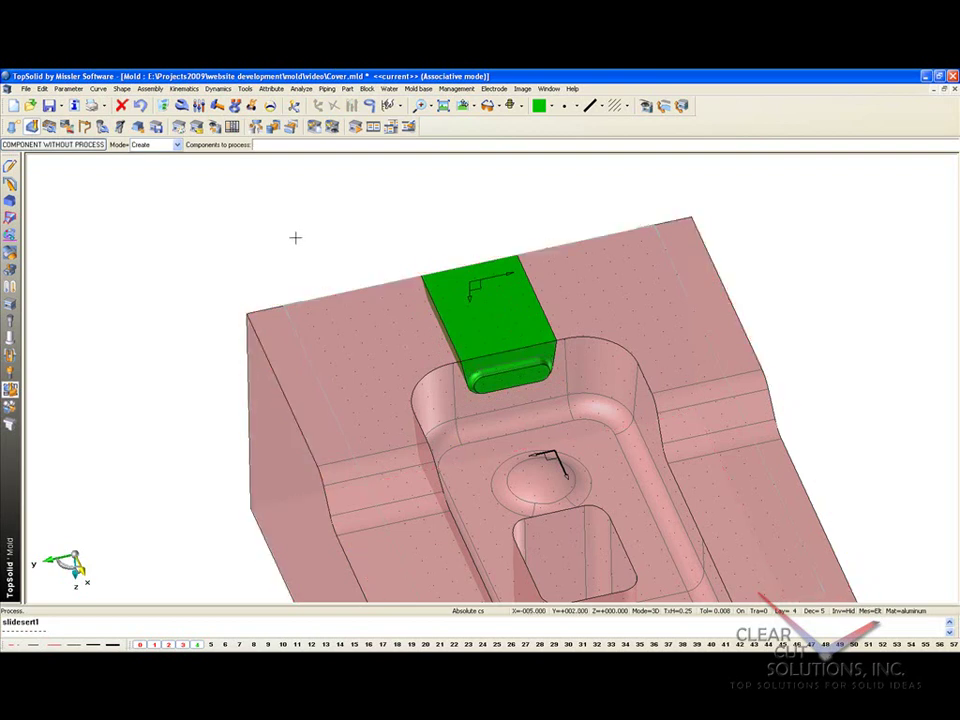
middle_click_drag(268, 234, 208, 506)
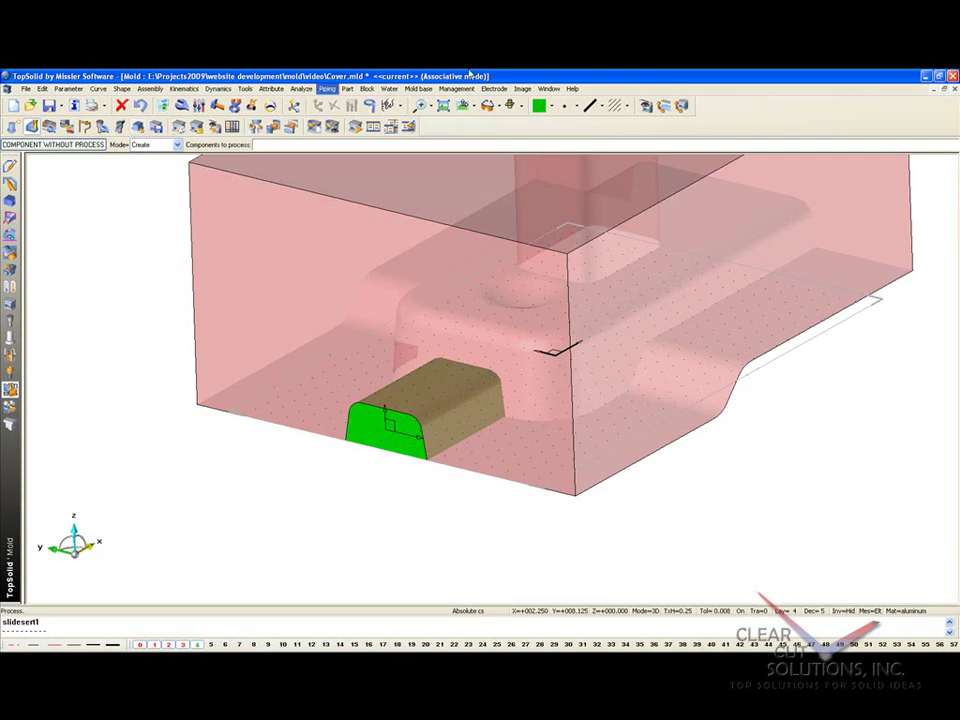
Set the current color to blue and make the coordinate system on the insert's outer end face current.
left_click(549, 106)
left_click(576, 150)
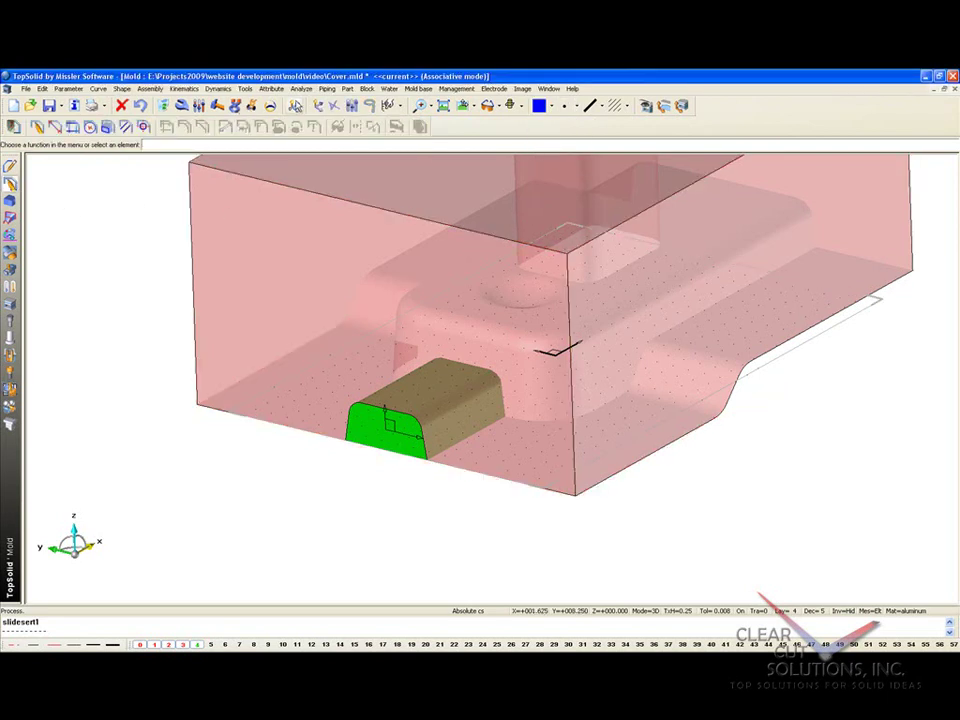
left_click(295, 105)
left_click(398, 433)
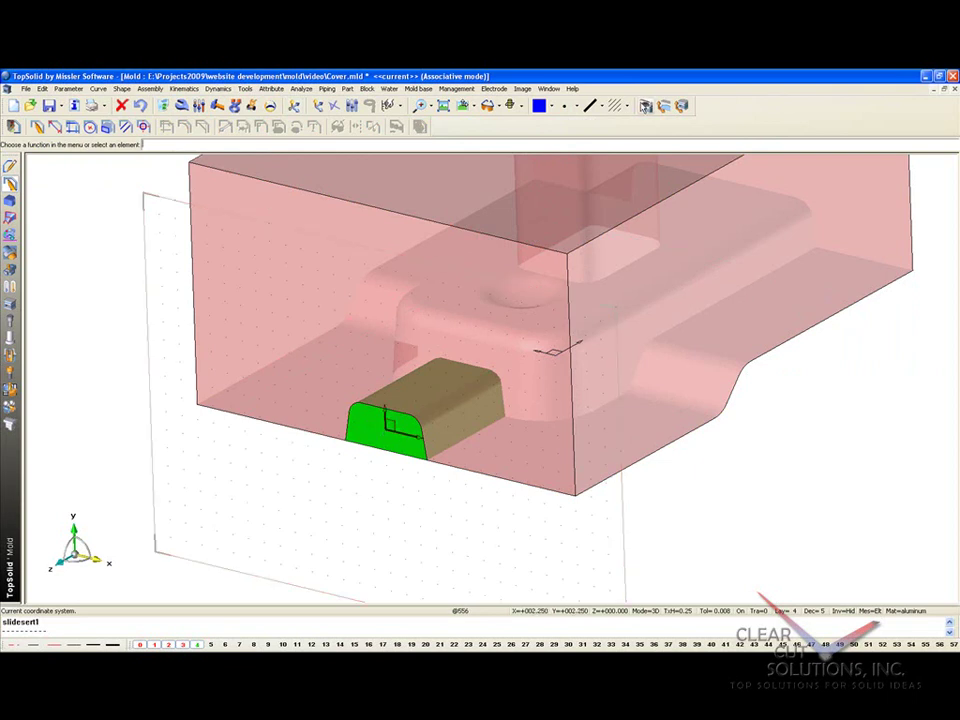
Hide the cavity block and show the core block together with the insert.
left_click(646, 106)
left_click(164, 165)
left_click(283, 178)
left_click(127, 377)
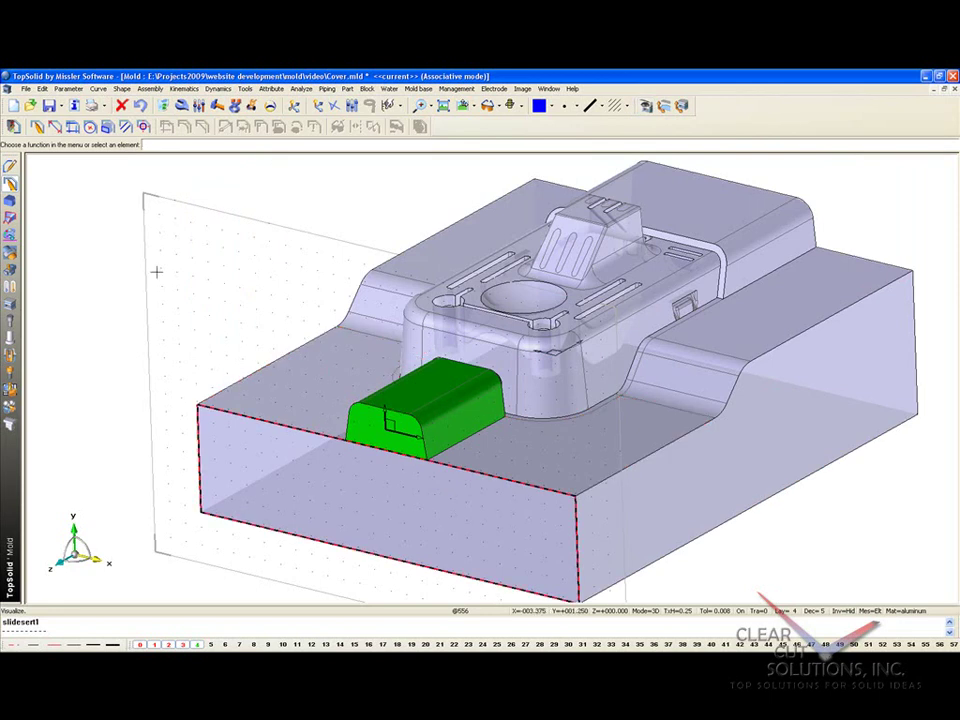
Start a sketch on the insert's end plane and draw a closed inverted T-shaped contour around the insert, reaching down into the core block.
left_click(14, 127)
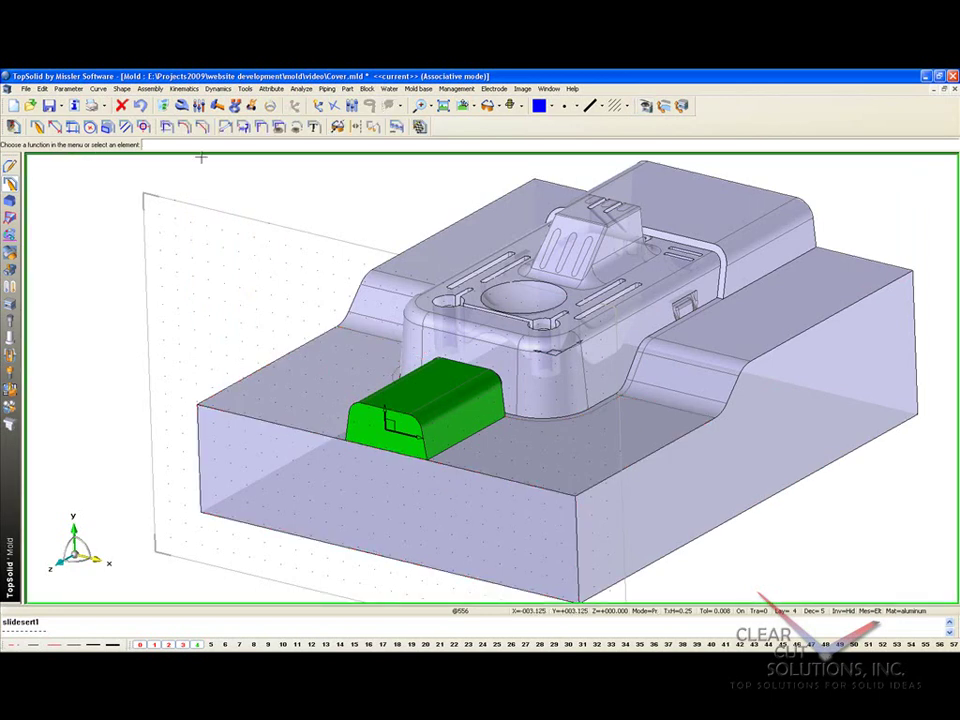
left_click(463, 108)
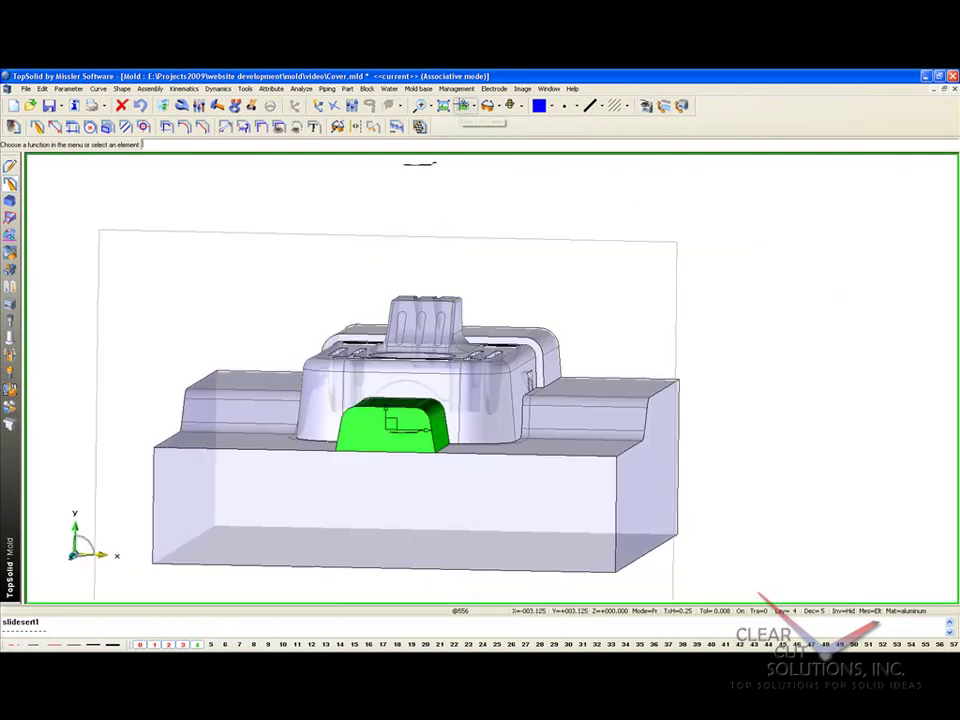
scroll(405, 283, "down", 2)
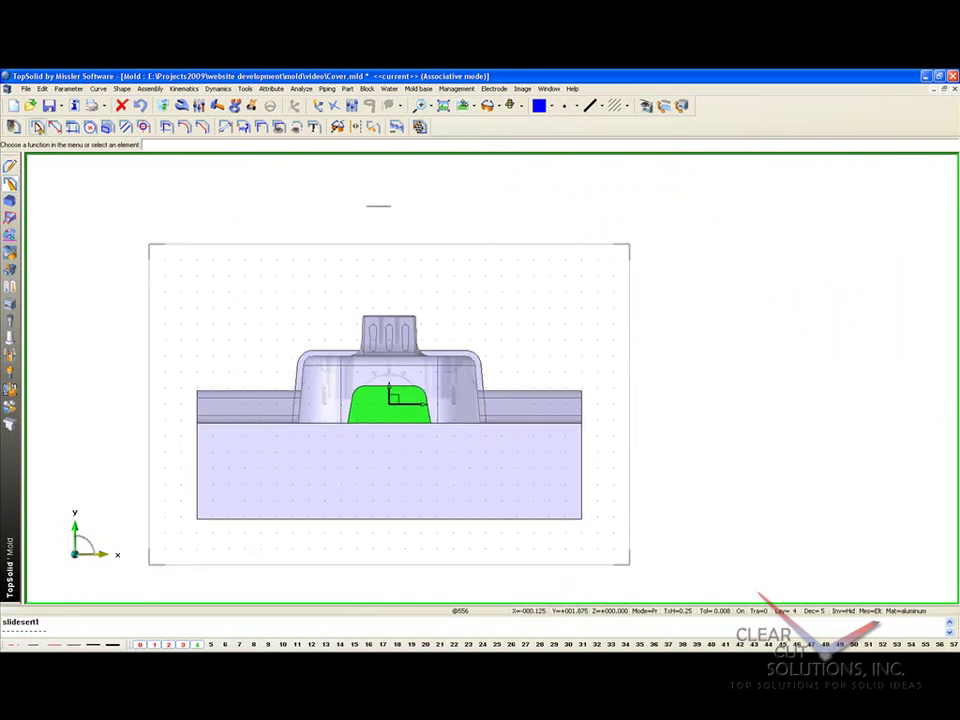
left_click(38, 128)
left_click(341, 380)
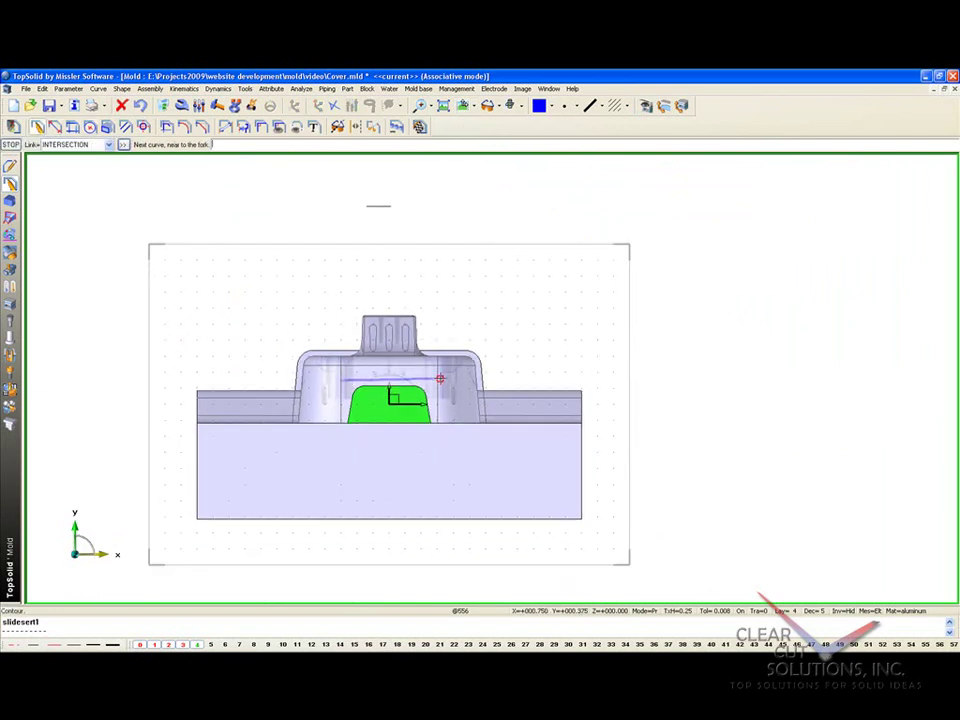
left_click(443, 379)
scroll(444, 385, "down", 1)
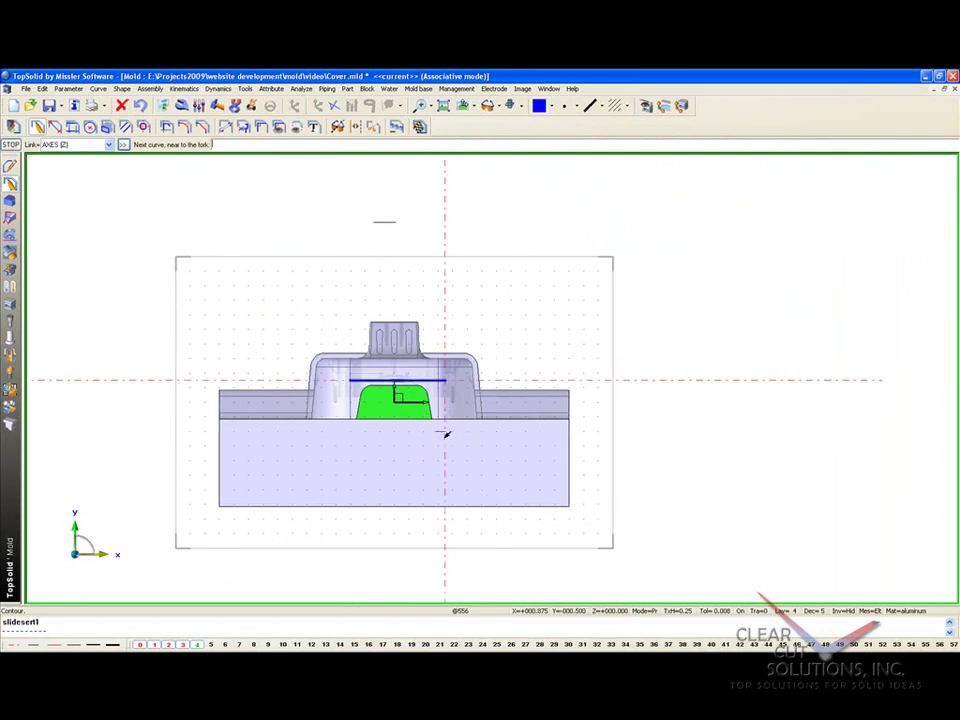
left_click(467, 460)
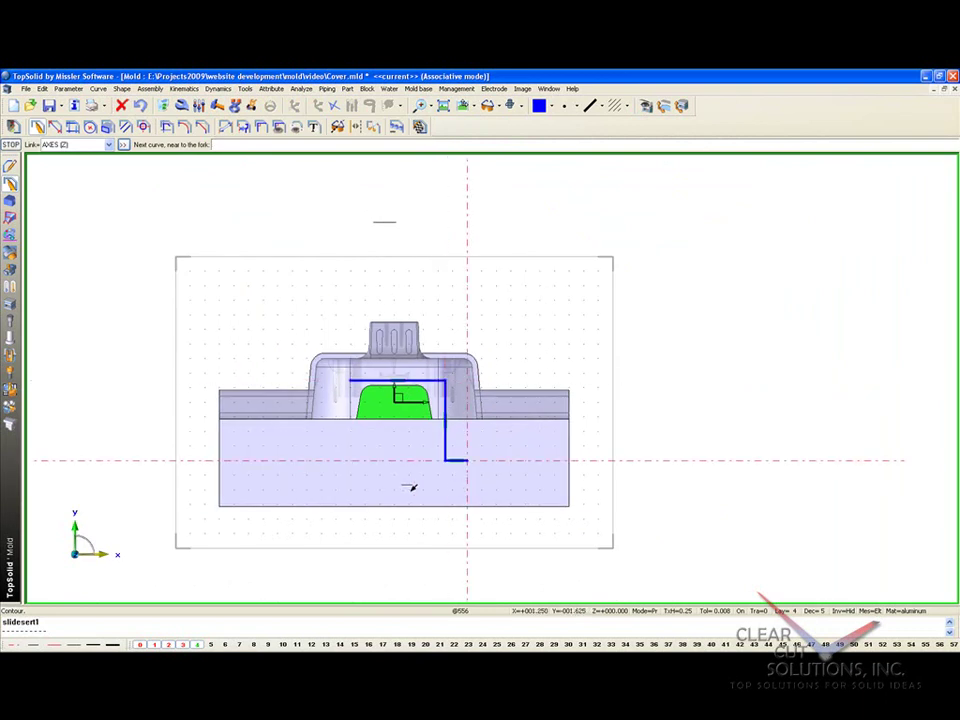
left_click(331, 488)
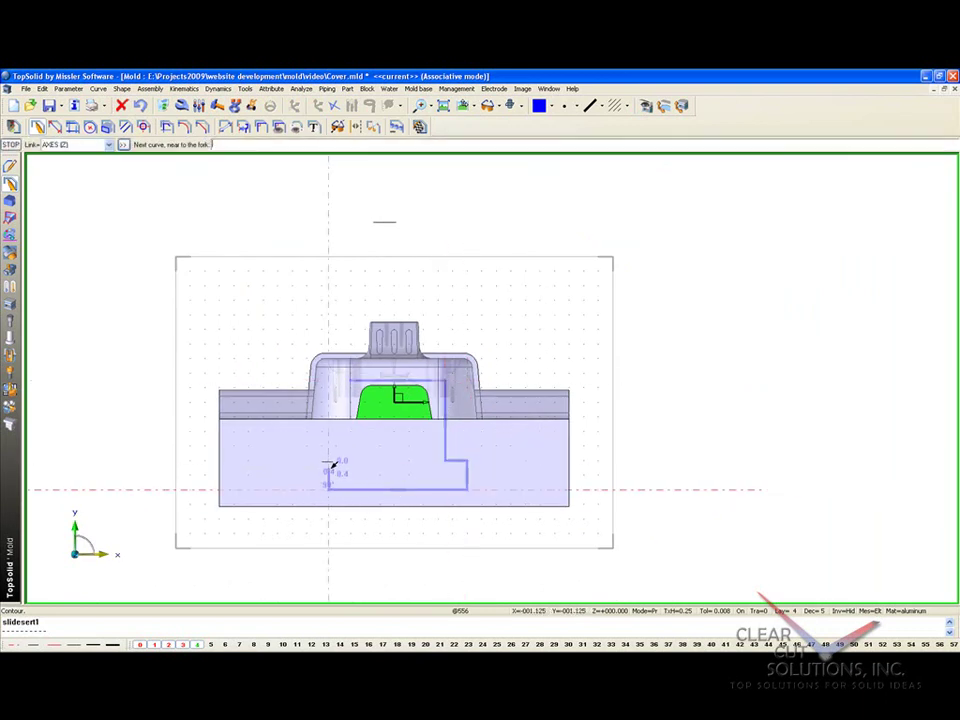
left_click(352, 459)
left_click(343, 460)
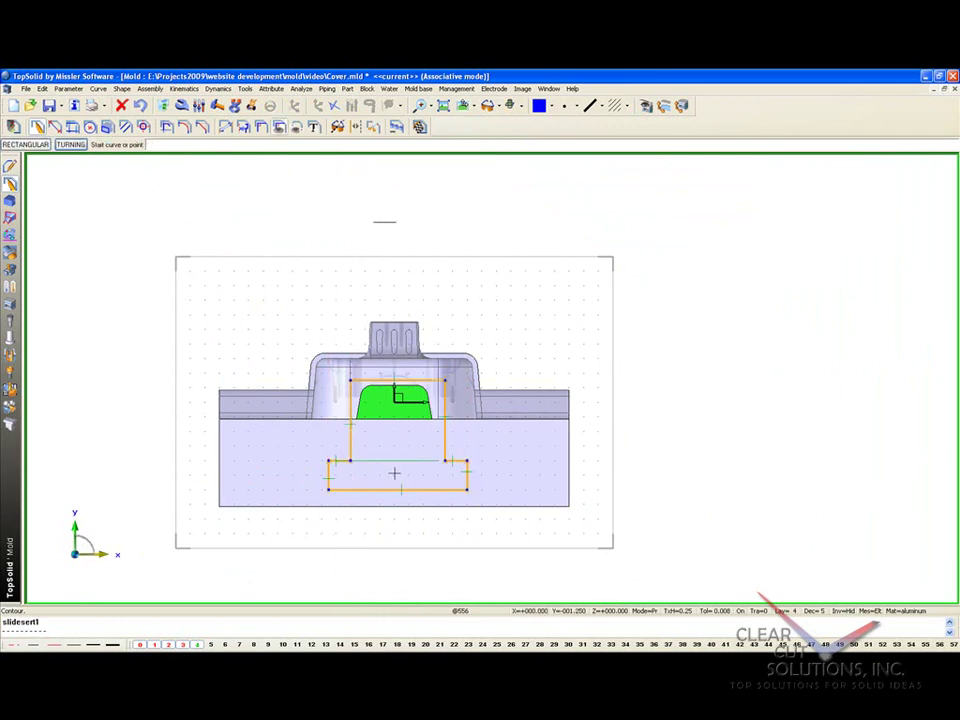
Constrain the top line of the T-shaped contour to coincide with the top edge of the insert's end face.
scroll(394, 473, "up", 2)
left_click(225, 130)
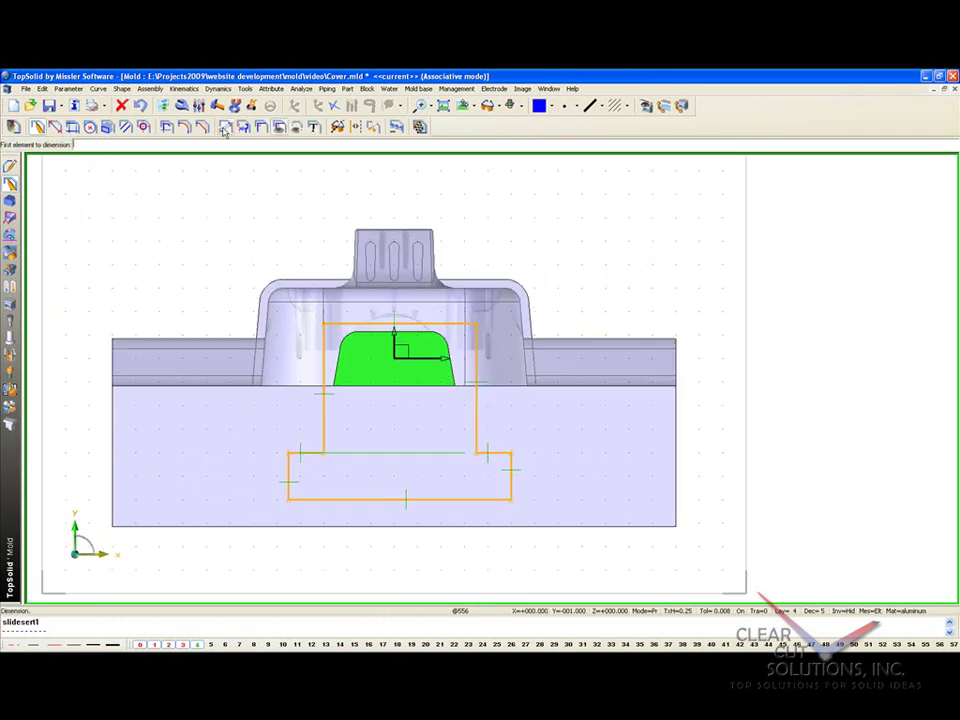
left_click(262, 129)
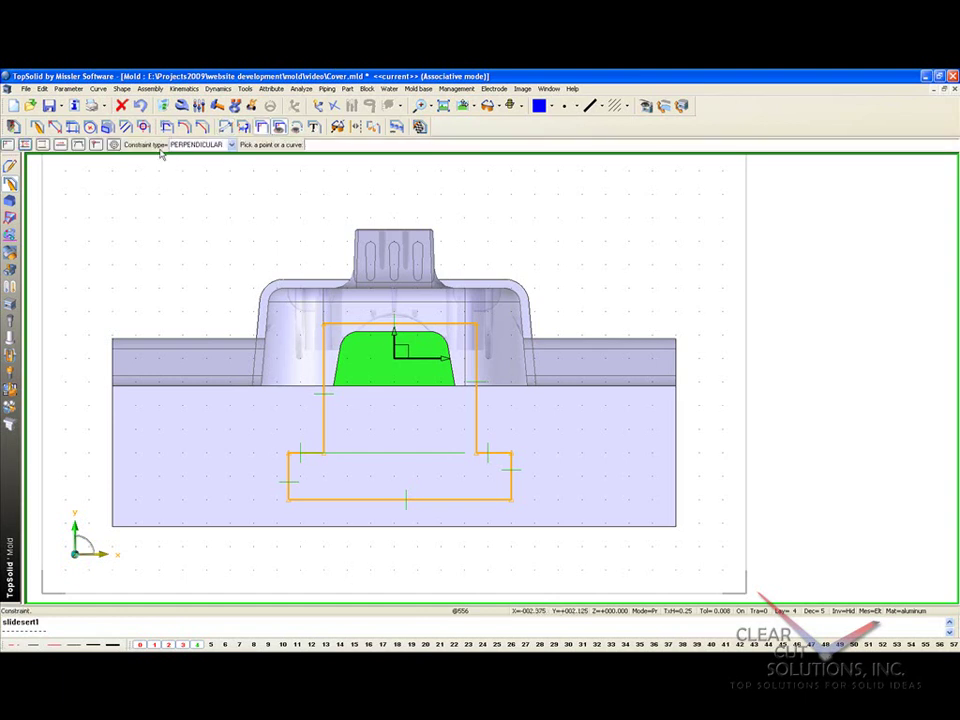
left_click(98, 147)
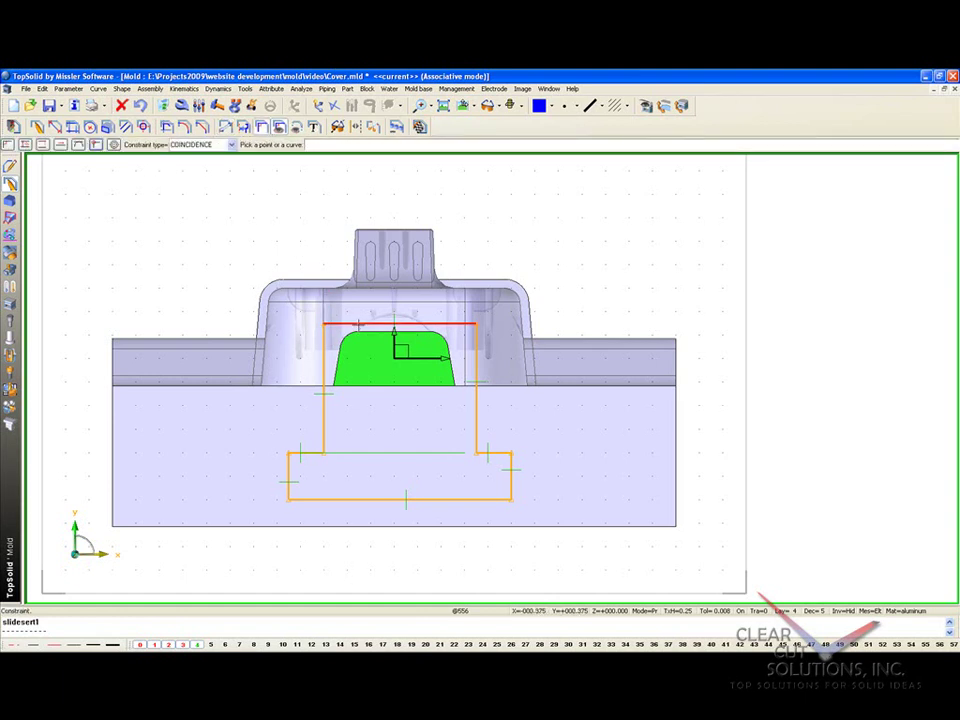
left_click(359, 325)
middle_click_drag(365, 369, 330, 395)
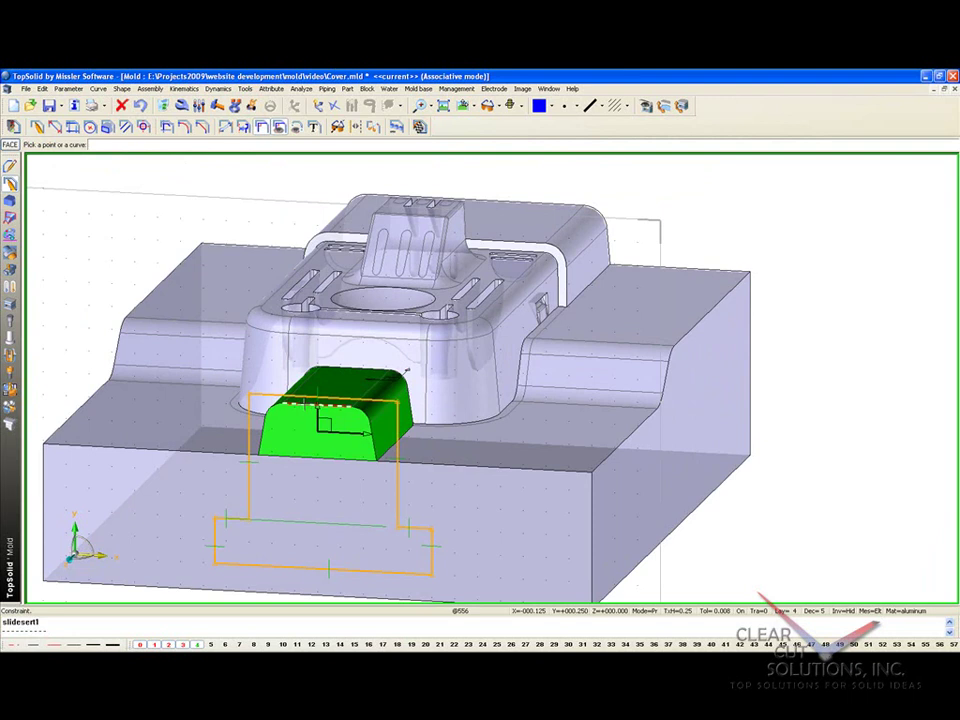
left_click(304, 403)
scroll(406, 371, "down", 1)
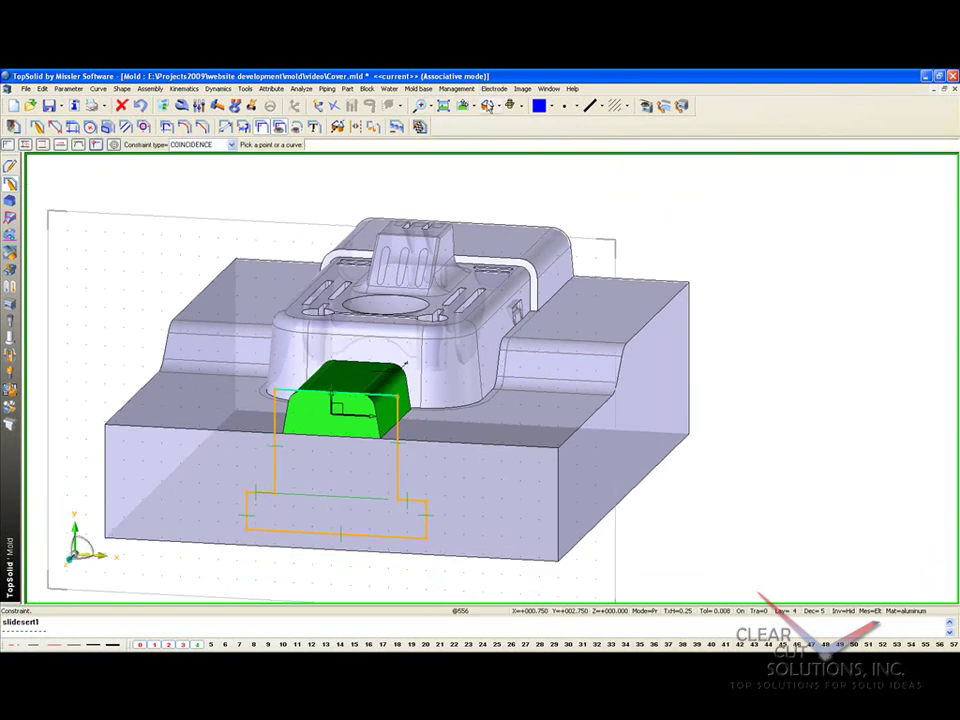
Dimension the contour's upper width with a symmetry constraint about the insert's center and set it to 1.5 in.
left_click(462, 110)
left_click(227, 129)
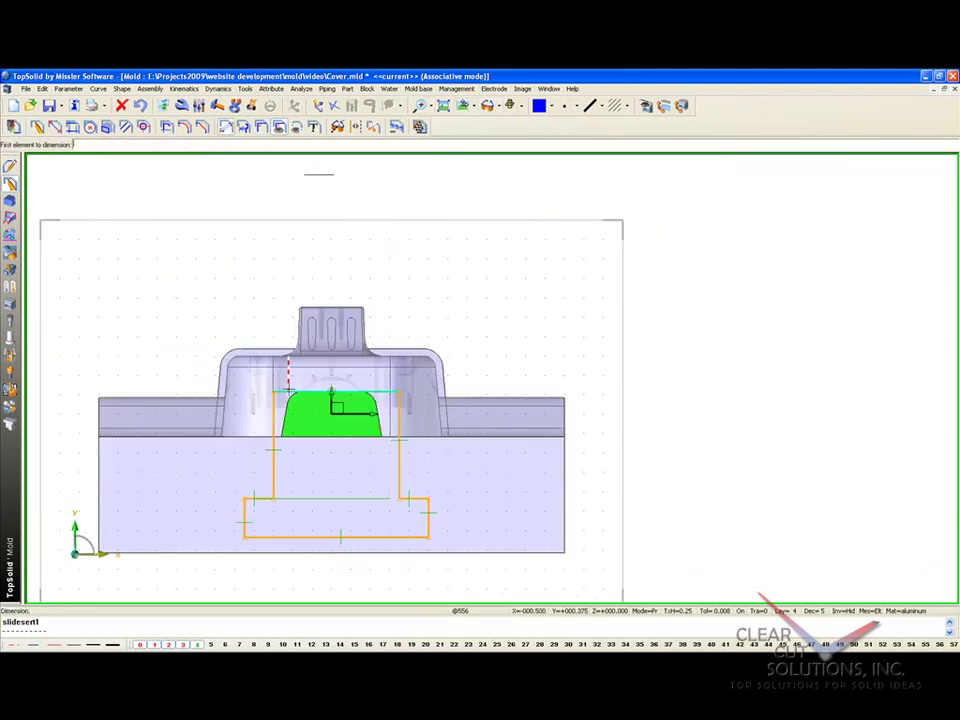
left_click(285, 393)
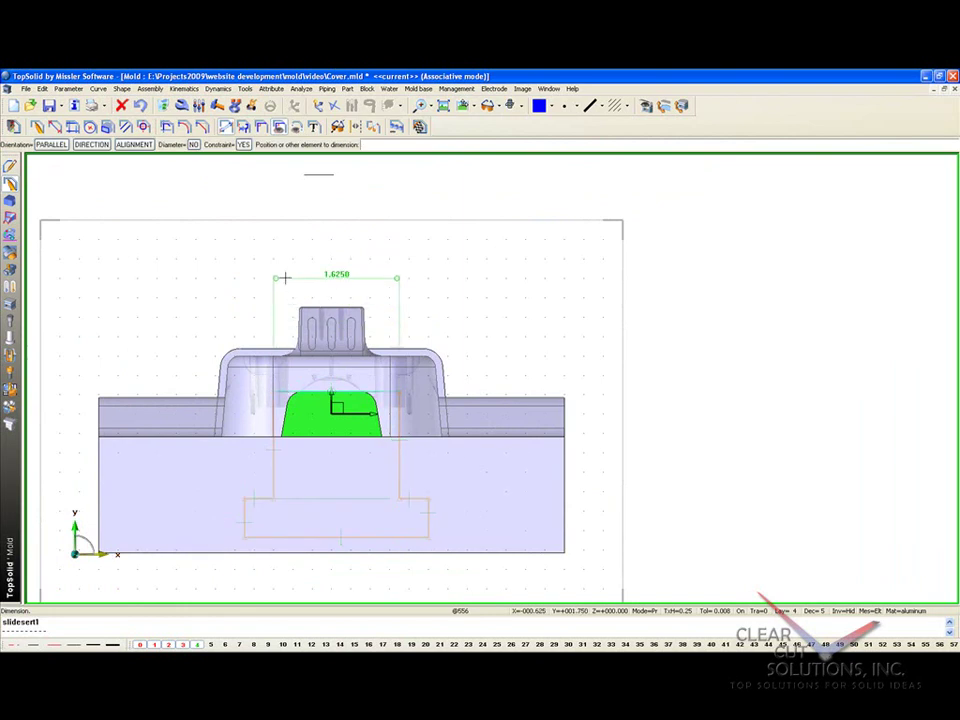
left_click(285, 277)
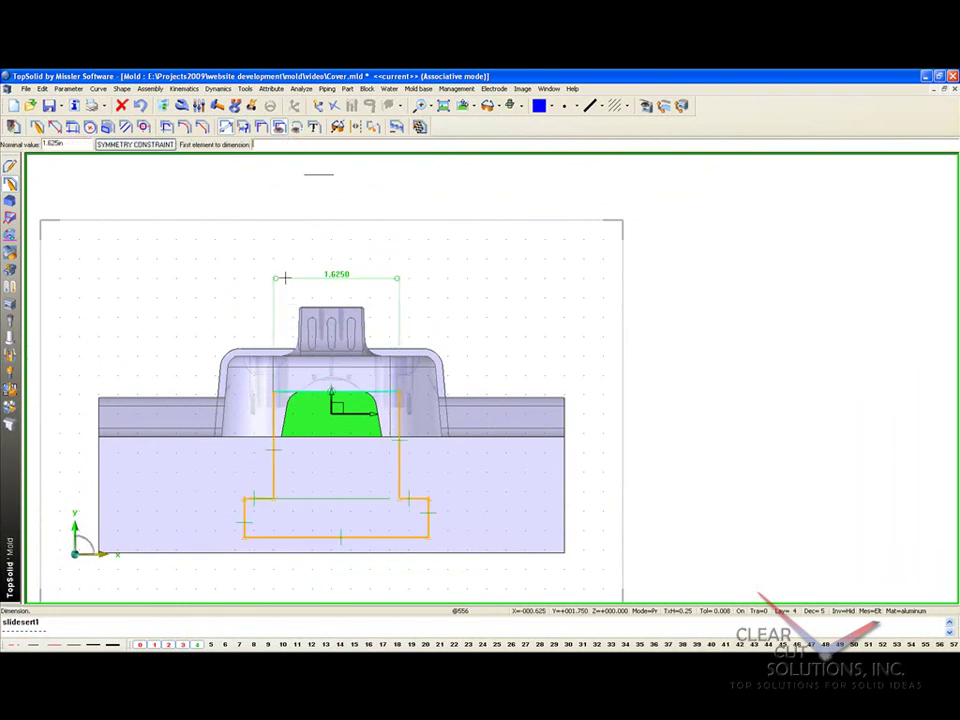
left_click(150, 146)
left_click(6, 145)
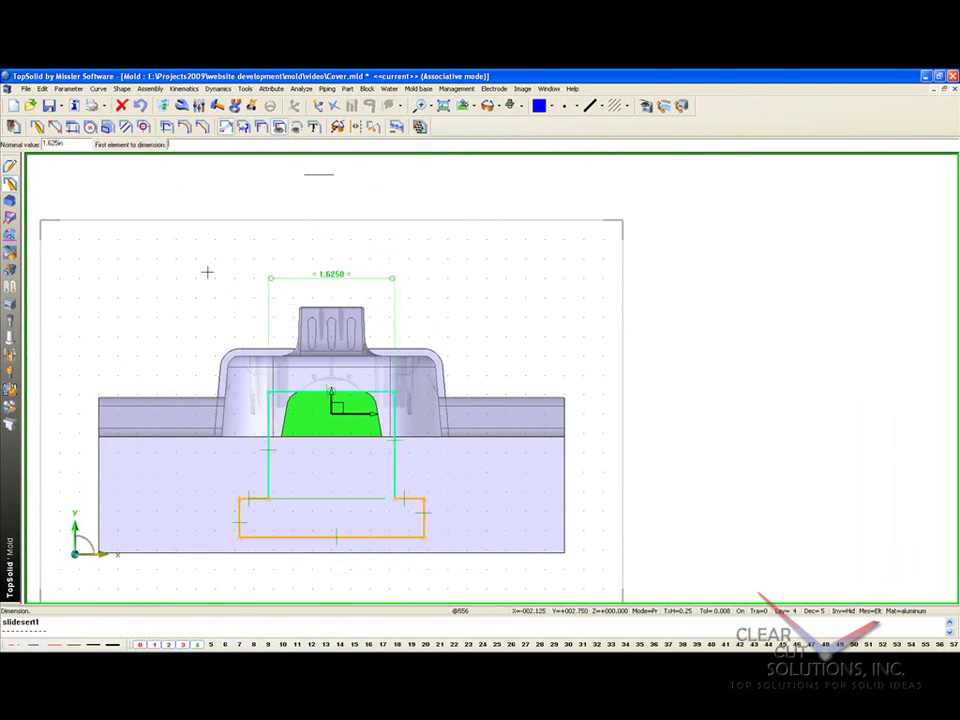
type("1.5")
key("Return")
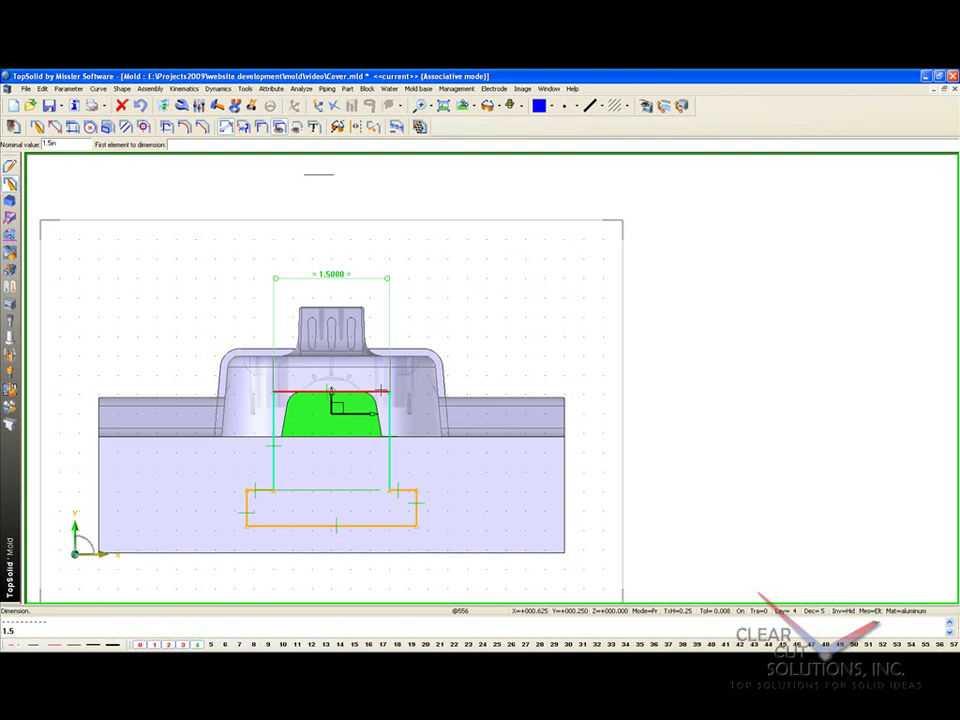
Set the height from the contour's top line to the flange shoulder to 1.375 in and the flange thickness to 0.375 in.
left_click(331, 391)
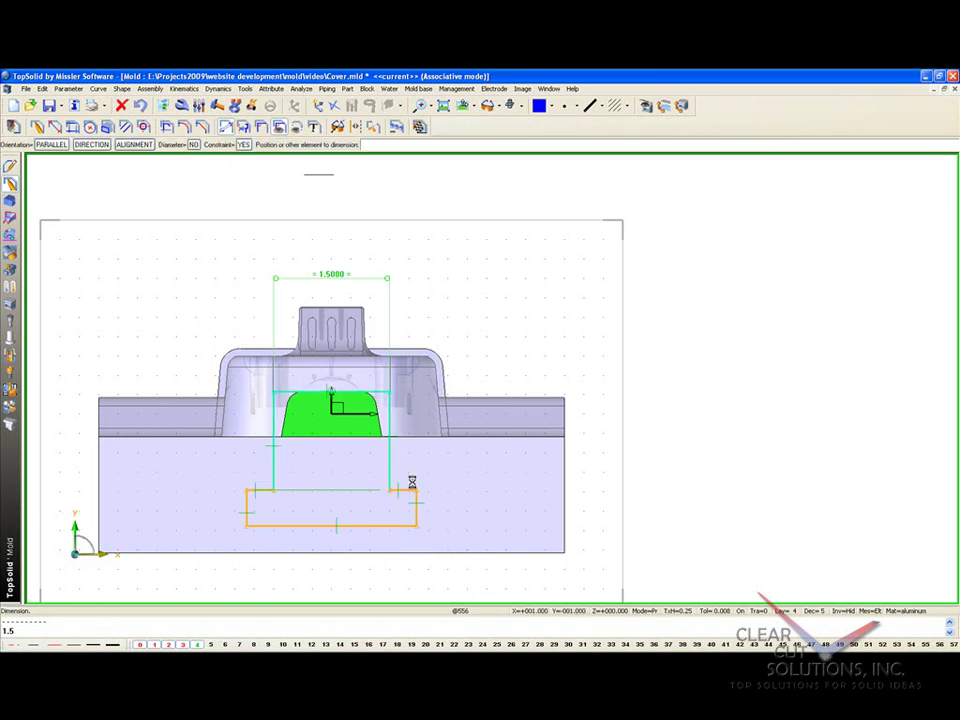
left_click(408, 487)
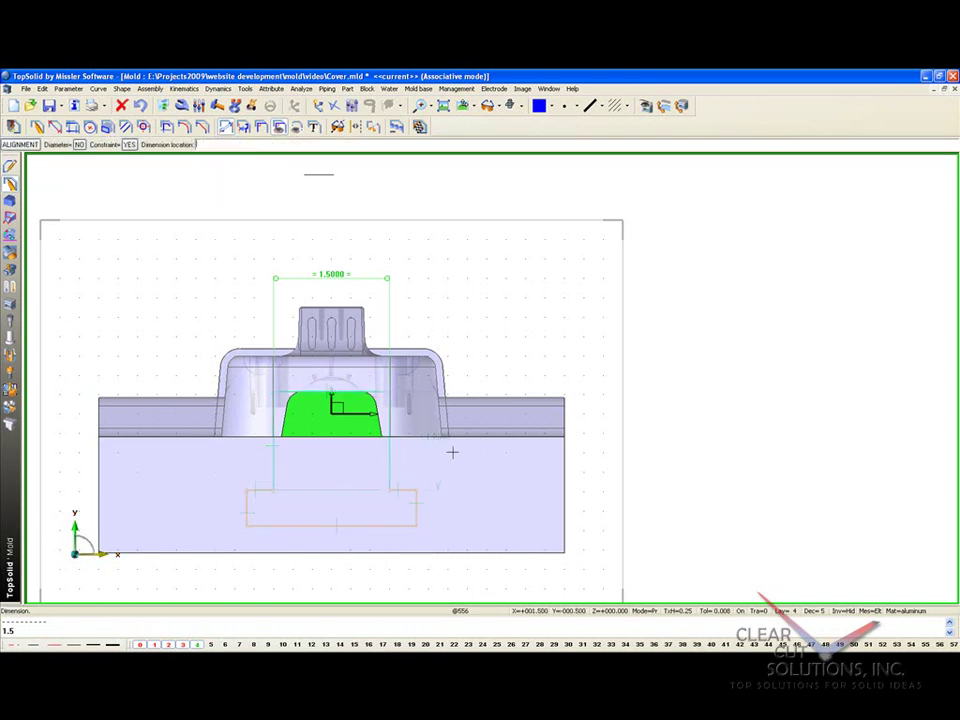
left_click(595, 455)
type("1.375")
key("Return")
left_click(416, 510)
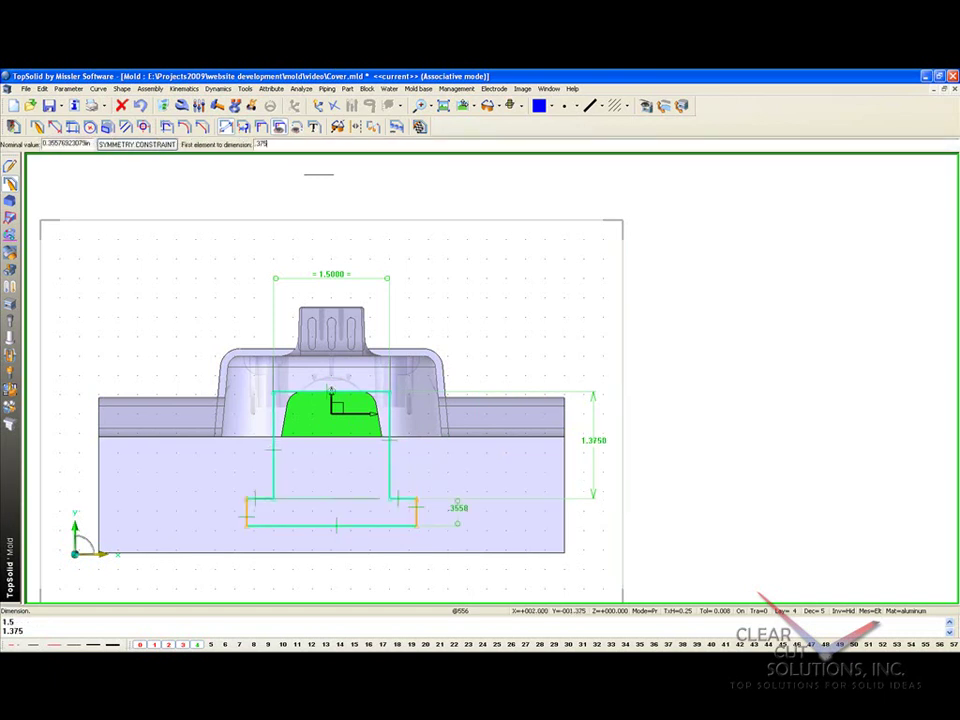
key("Return")
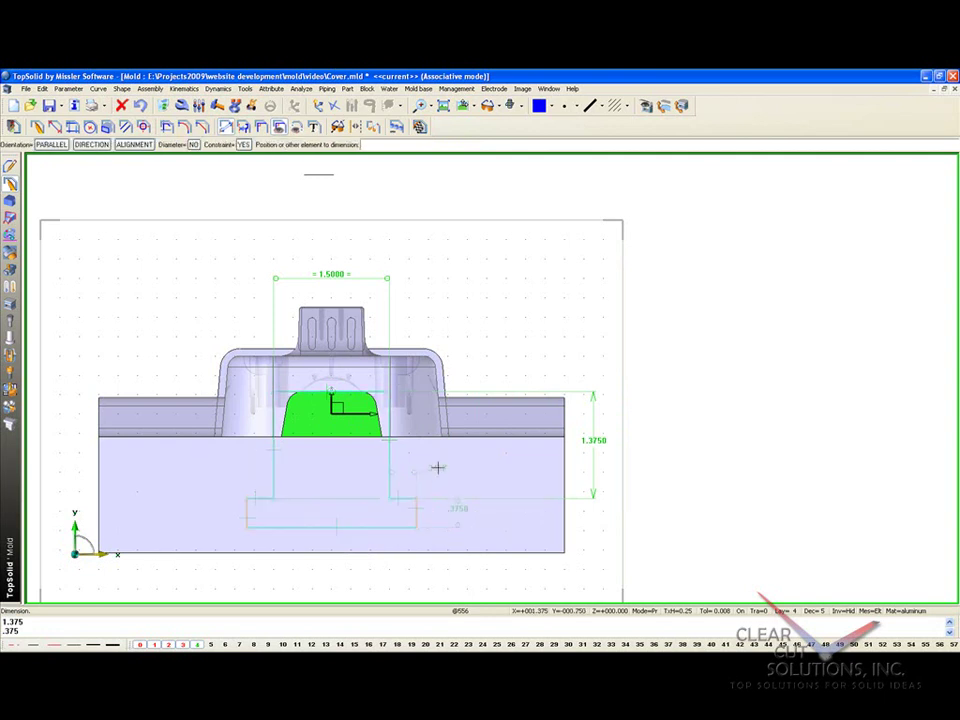
Set the flange overhang on both sides of the contour to 0.1875 in and finish the sketch.
type(".1875")
key("Return")
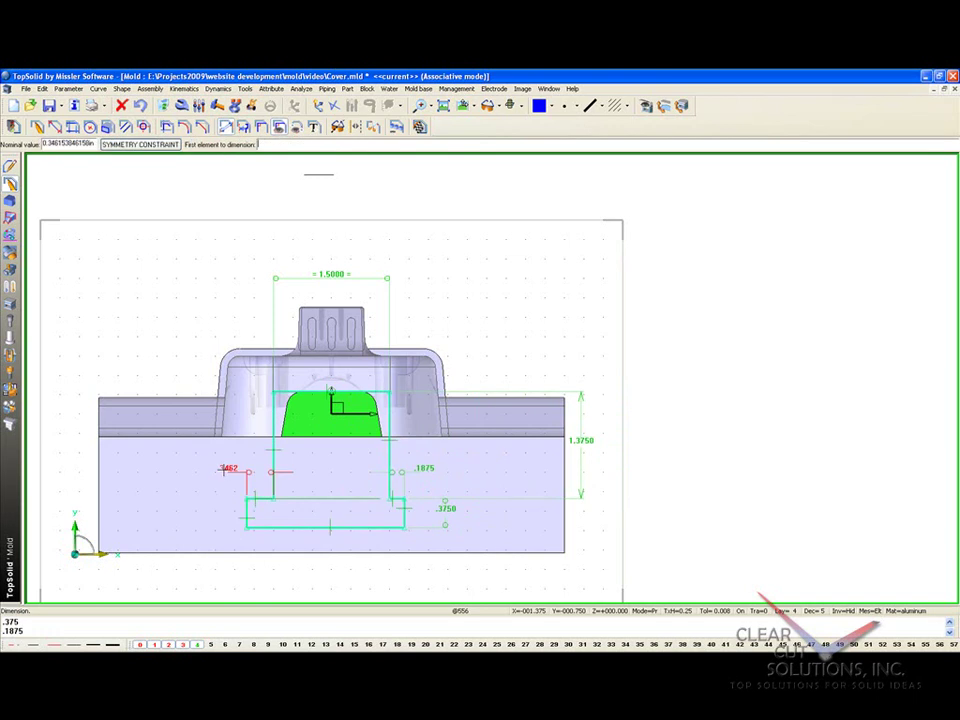
type(".1875")
key("Return")
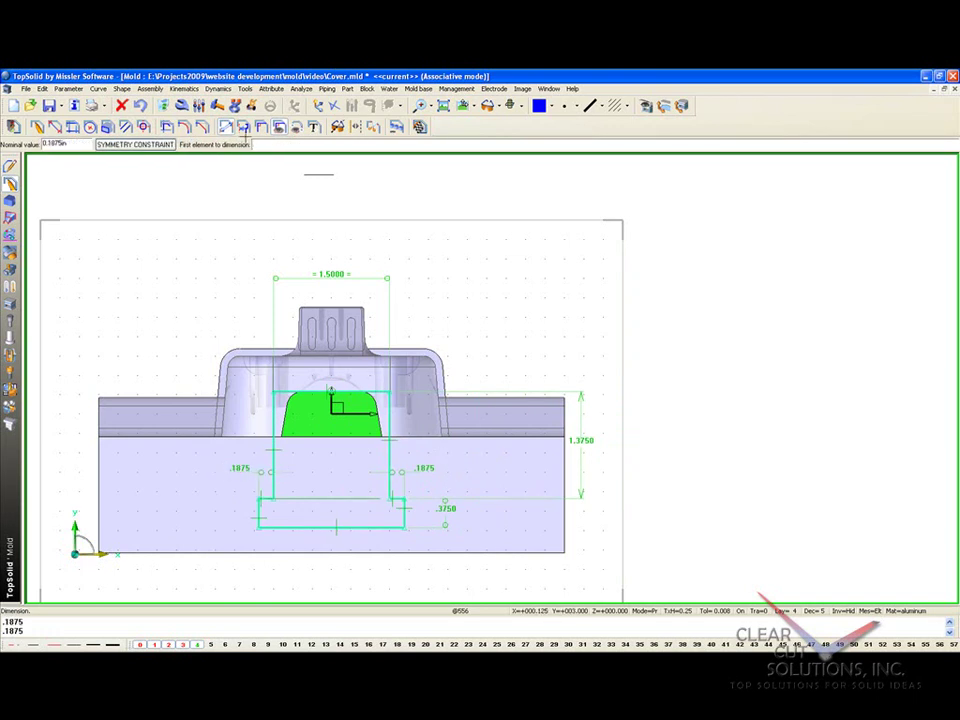
key("Escape")
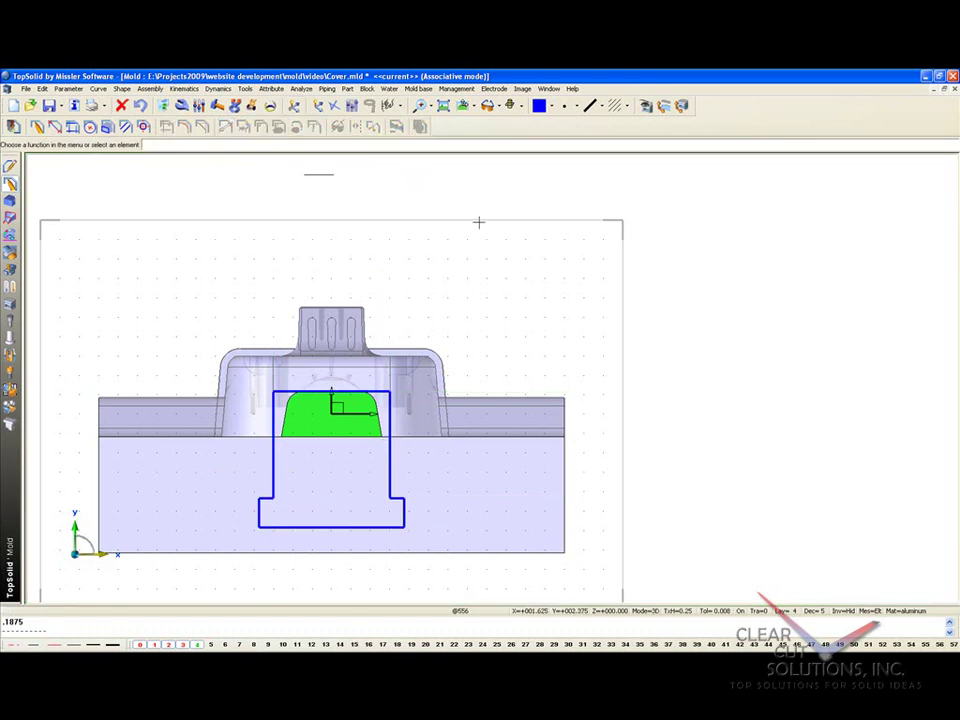
In a new sketch with light pink as the current color, draw a closed stepped contour beside the slide profile, within the core block.
left_click(20, 131)
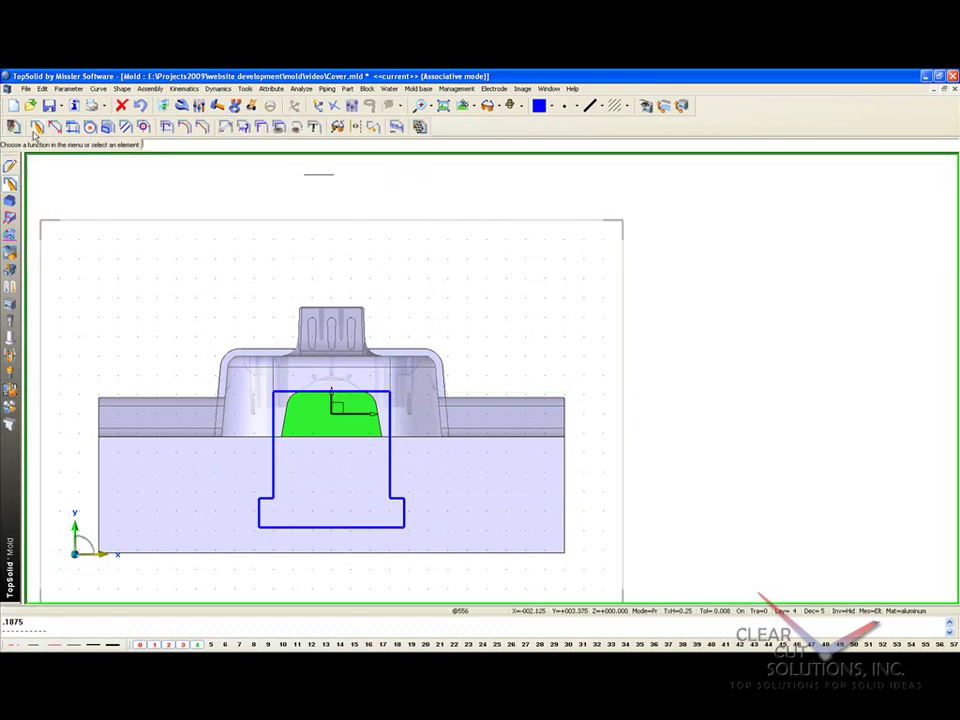
left_click(35, 131)
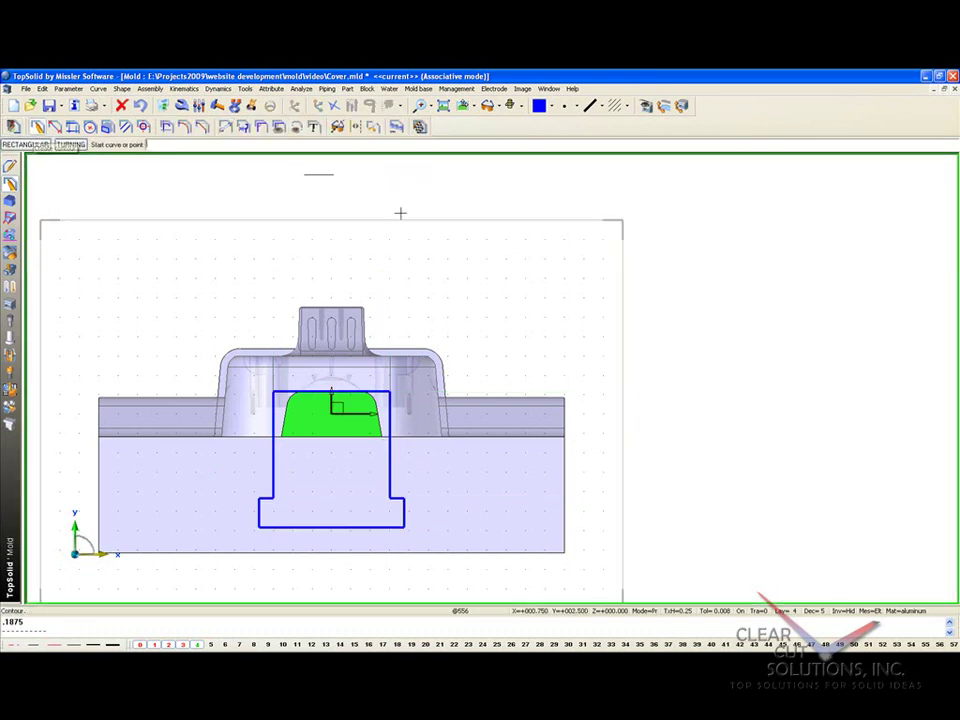
left_click(551, 105)
left_click(564, 160)
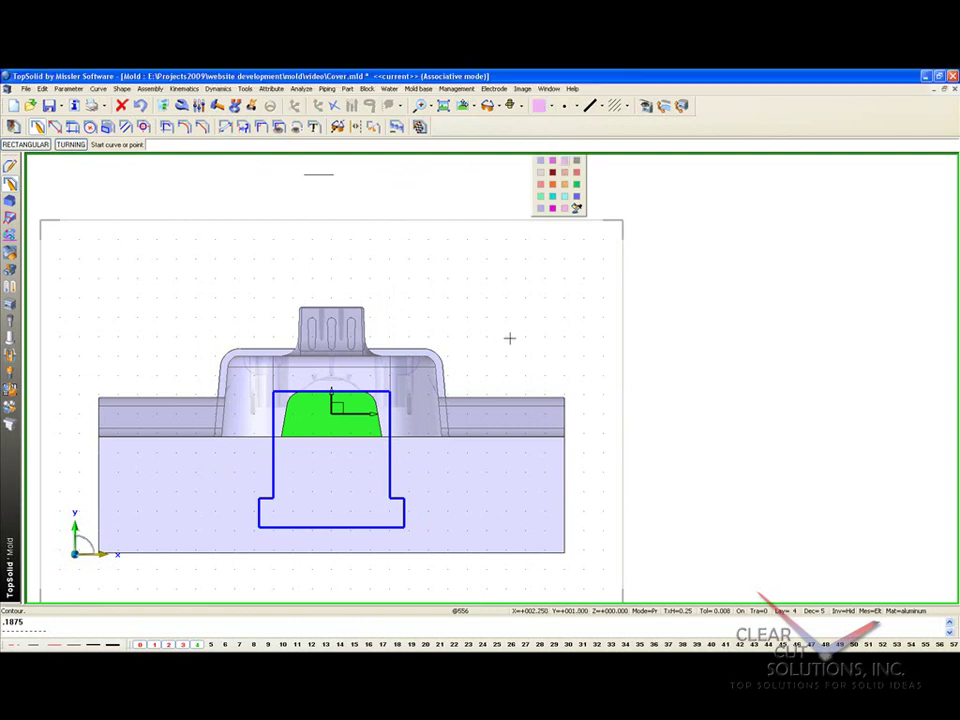
scroll(602, 350, "down", 1)
scroll(602, 350, "up", 1)
left_click(442, 528)
left_click(494, 528)
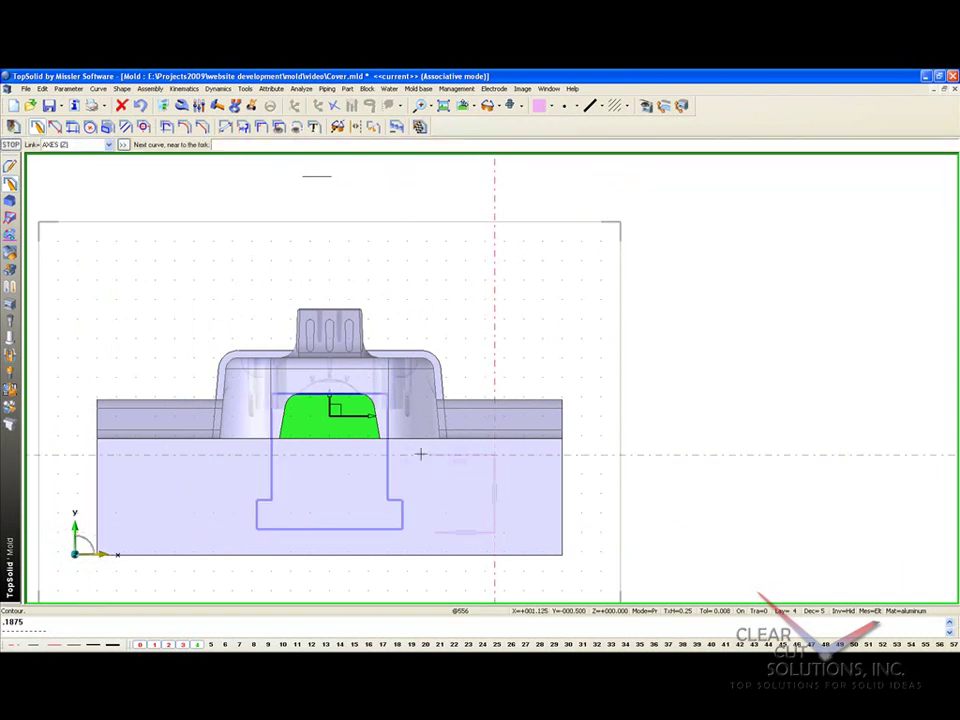
left_click(427, 485)
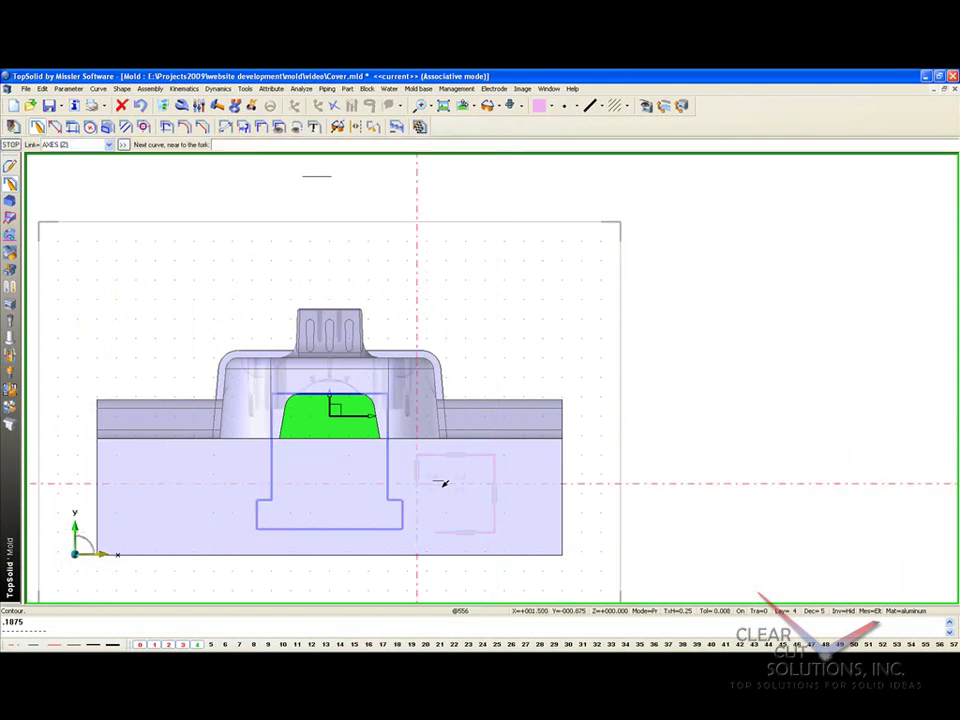
left_click(424, 481)
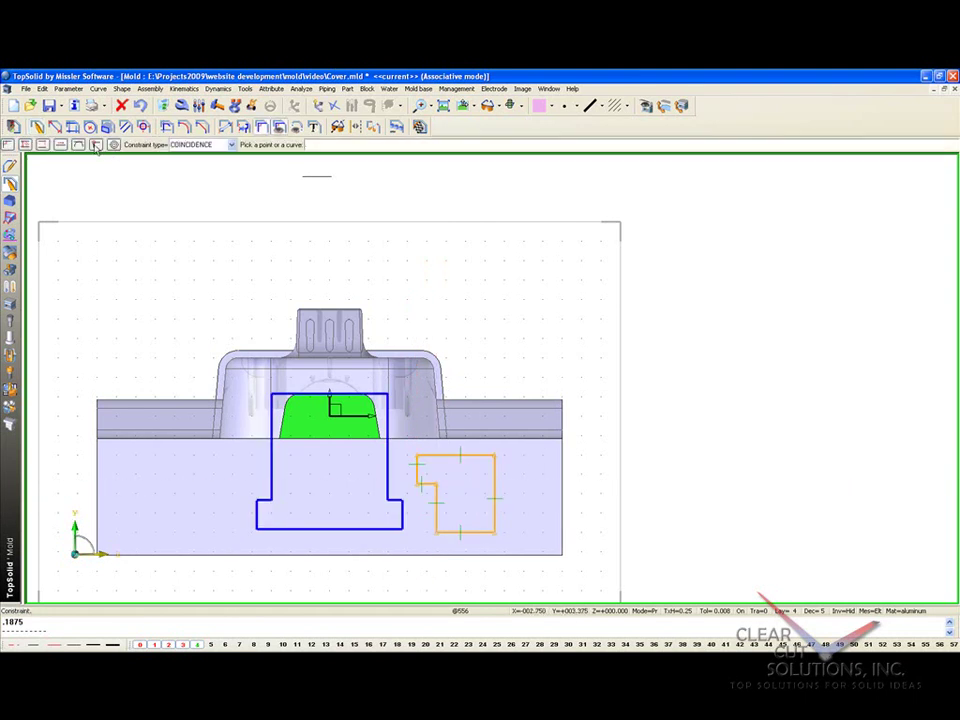
Constrain the stepped contour's three adjoining edges to coincide with the slide profile's flange side, flange shoulder and vertical neck line.
left_click(435, 519)
left_click(403, 515)
scroll(403, 513, "up", 5)
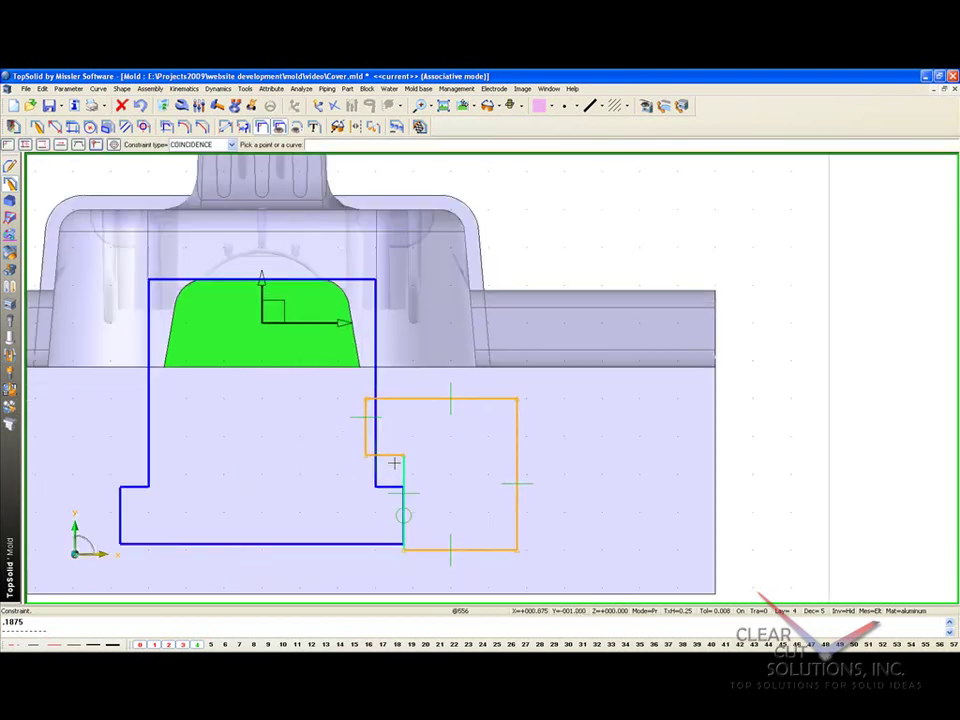
left_click(391, 456)
left_click(389, 487)
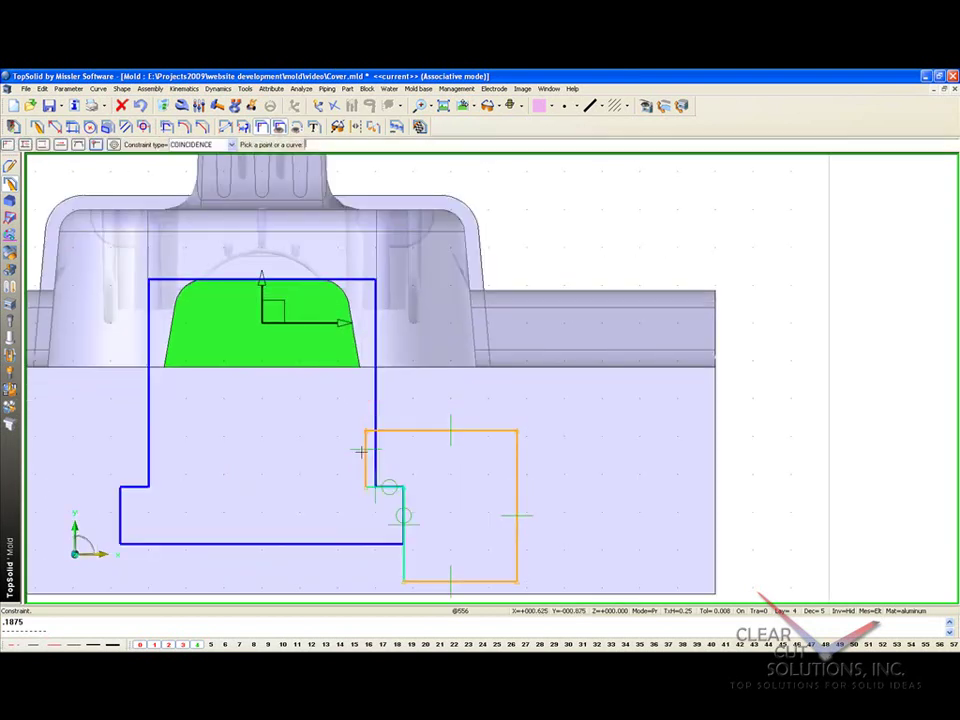
left_click(366, 451)
left_click(376, 451)
Make the stepped contour's top edge coincident with the core block's upper front edge and its bottom edge with the slide profile's bottom line.
left_click(425, 429)
middle_click_drag(510, 389, 544, 304)
left_click(433, 435)
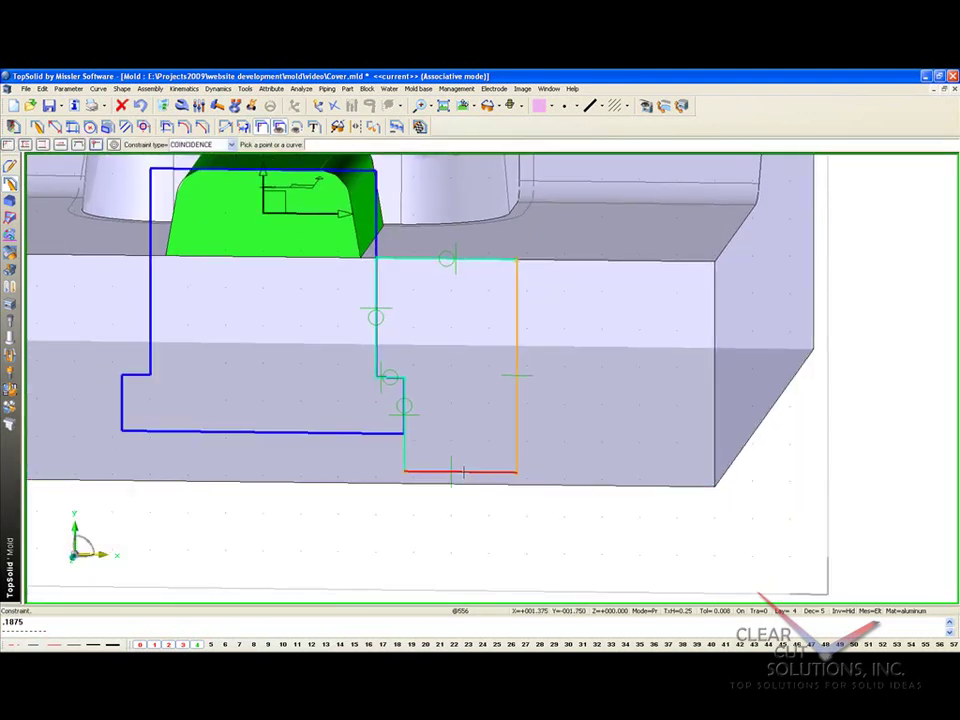
left_click(463, 472)
left_click(386, 431)
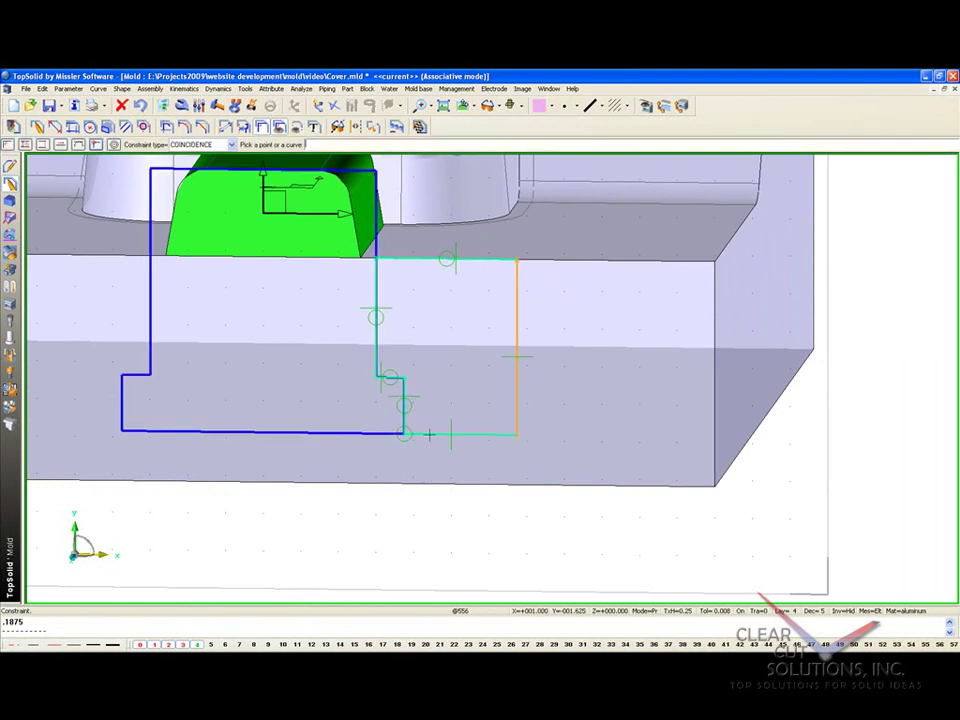
Dimension the stepped contour's top edge width to 0.875 in and finish the sketch.
left_click(165, 102)
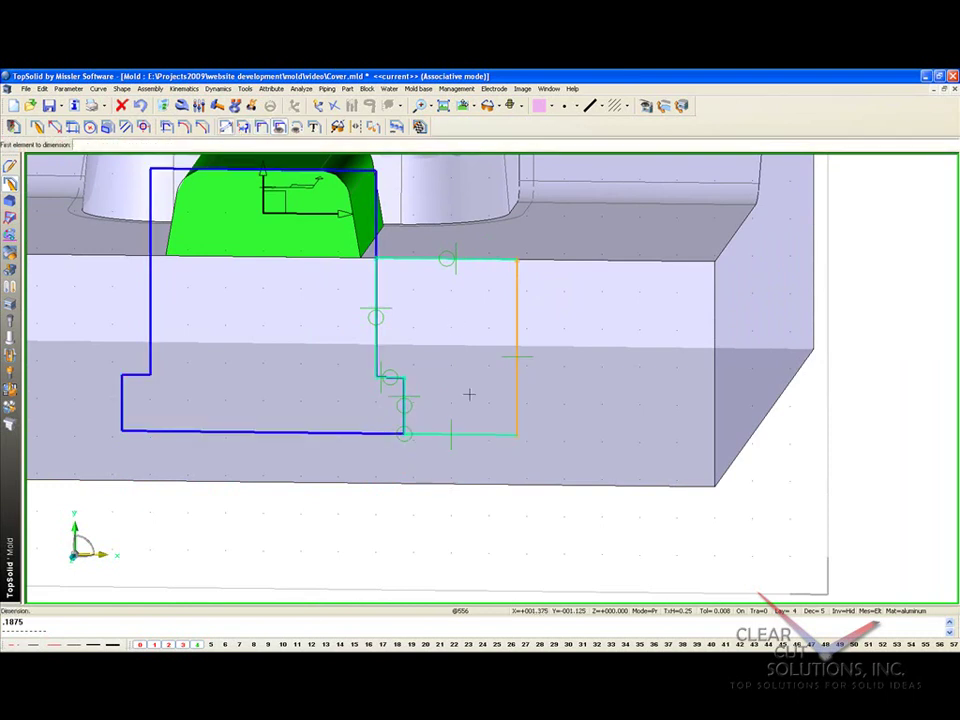
left_click(455, 260)
left_click(469, 232)
type(".875")
key("Return")
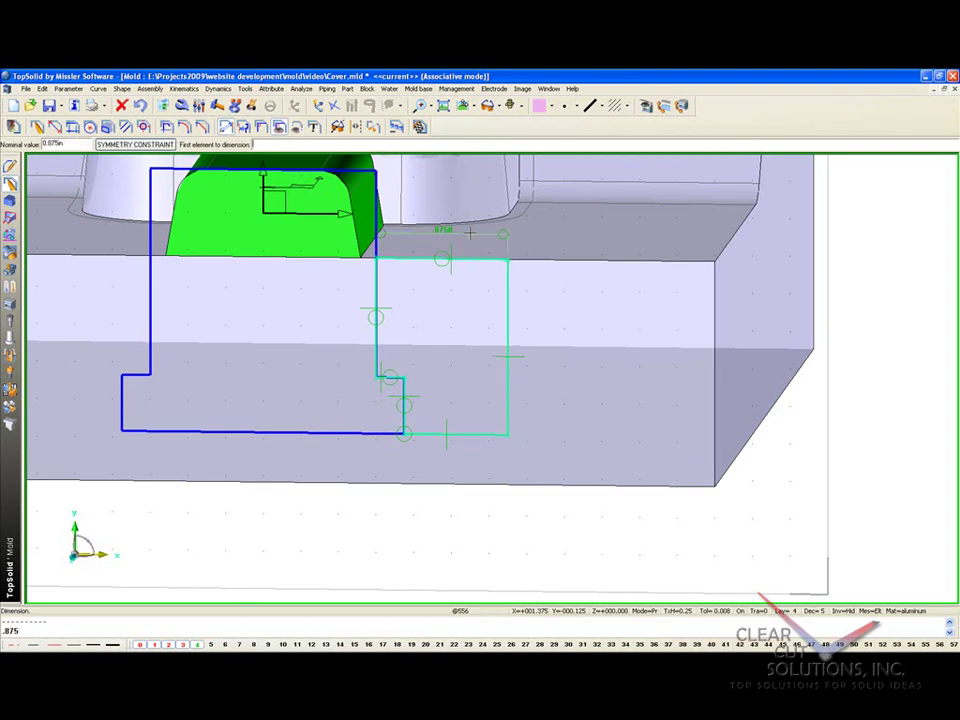
scroll(457, 361, "down", 4)
left_click(420, 128)
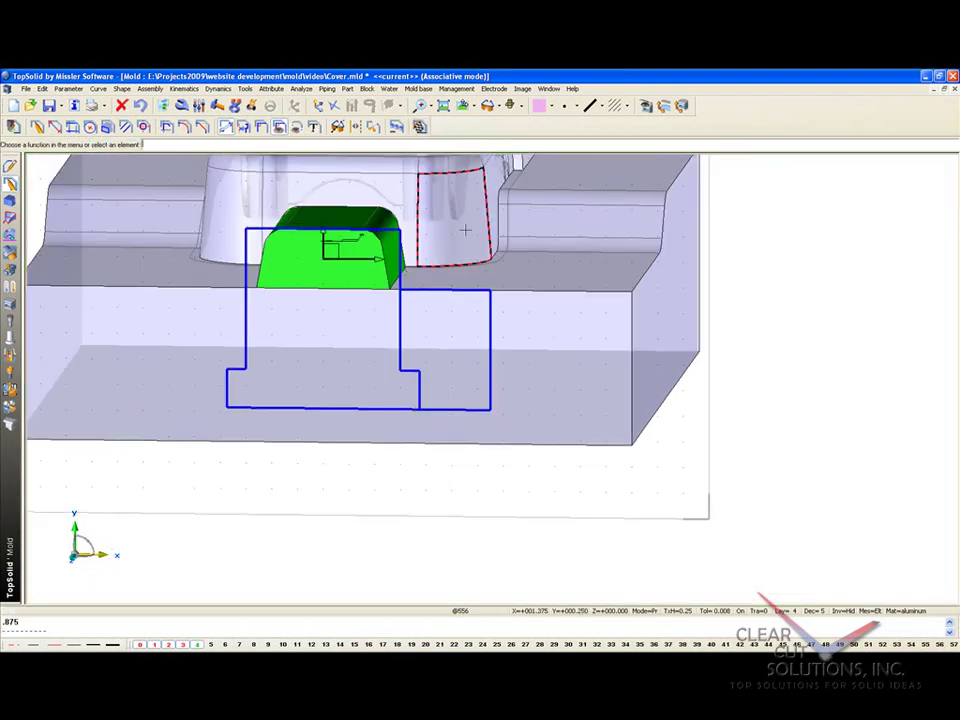
Make the core/cavity blocks coordinate system current and show the molded part together with the core block and insert.
scroll(499, 354, "down", 3)
middle_click_drag(639, 375, 587, 388)
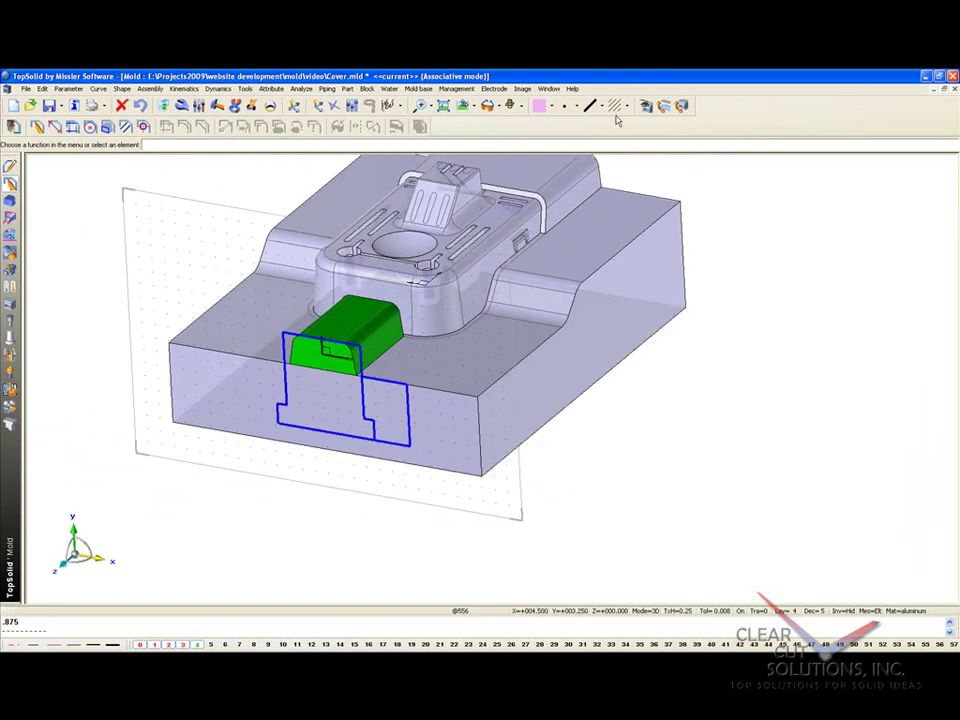
left_click(665, 107)
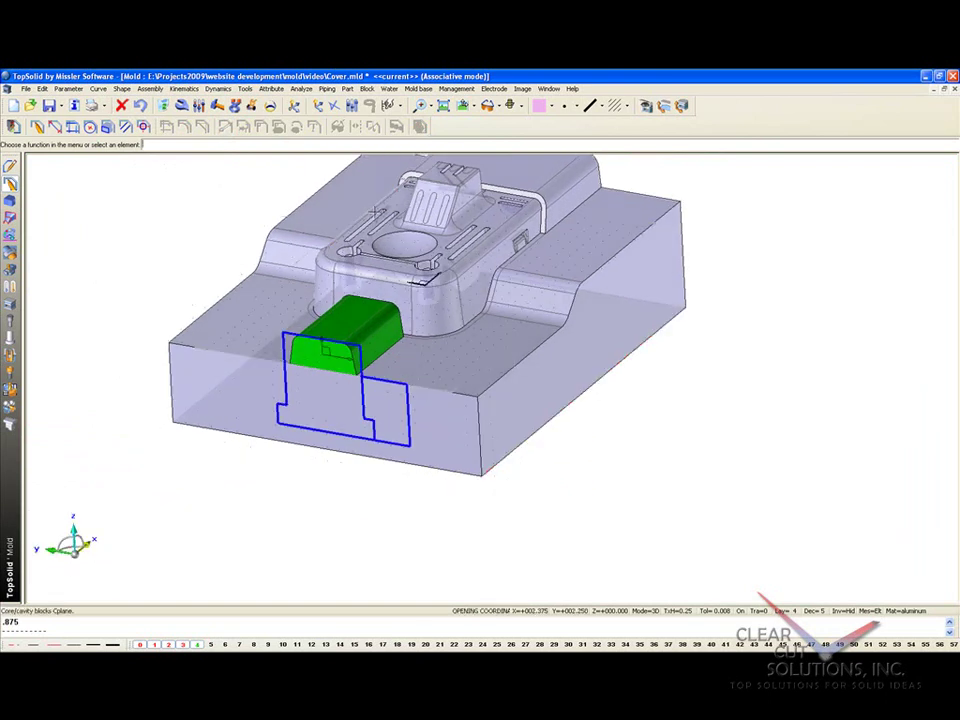
left_click(647, 107)
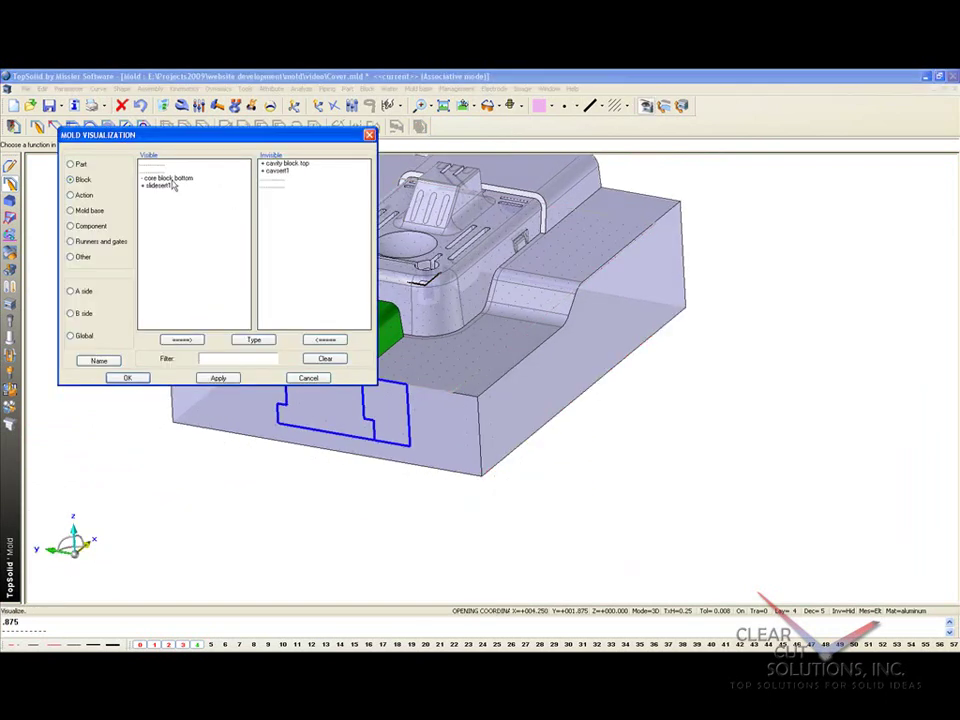
left_click(78, 165)
left_click(278, 165)
key("Return")
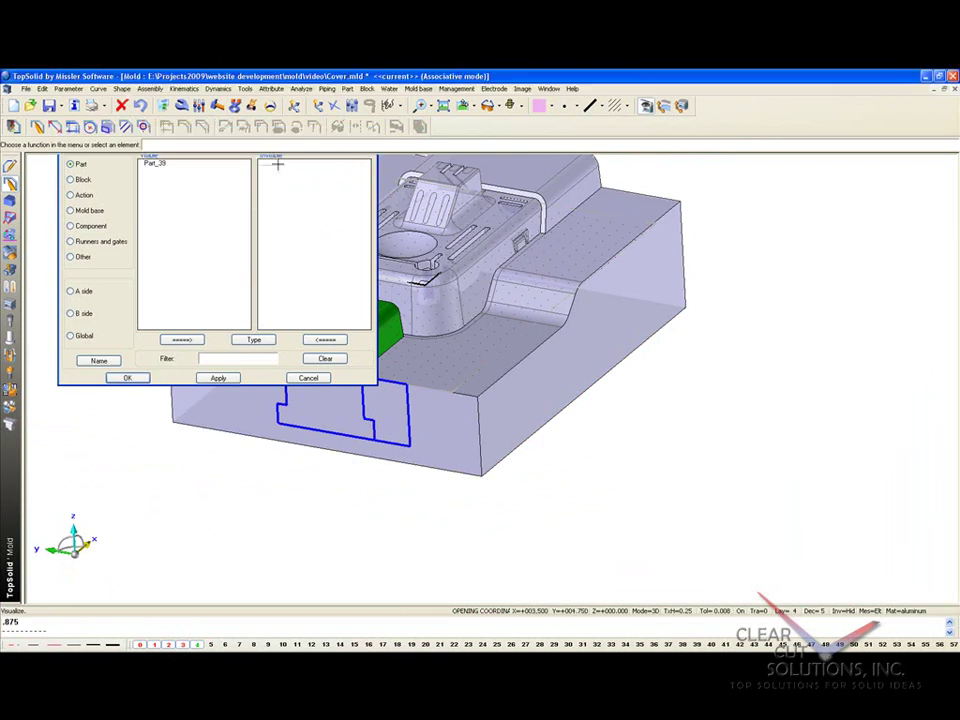
scroll(596, 477, "down", 2)
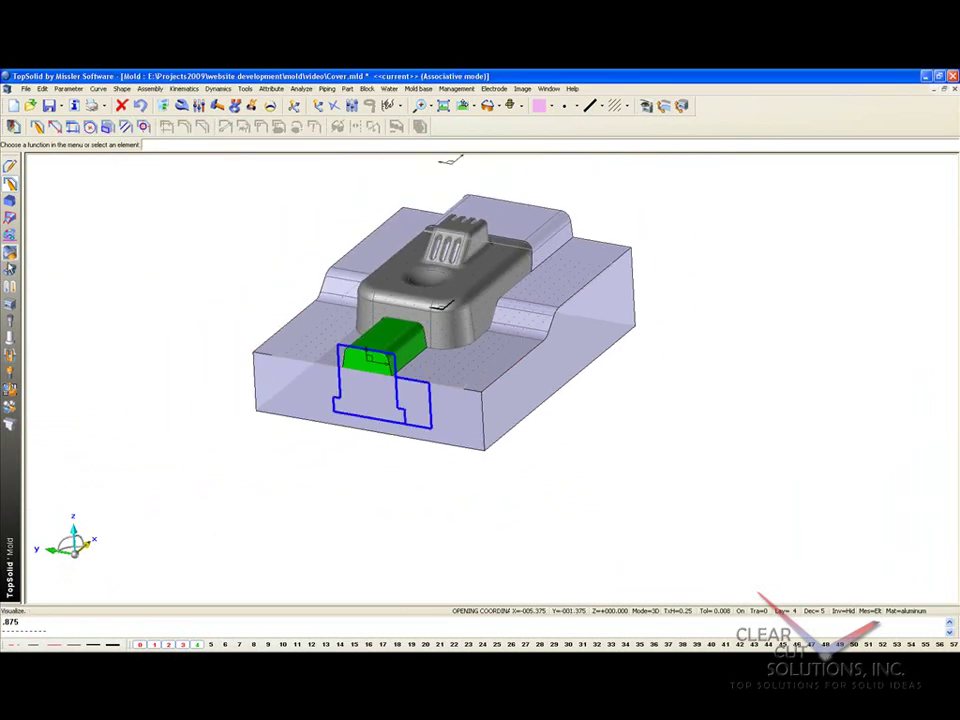
Create a slide for the green side insert from the slide profile contour, with an extrusion length of s=2.
left_click(10, 270)
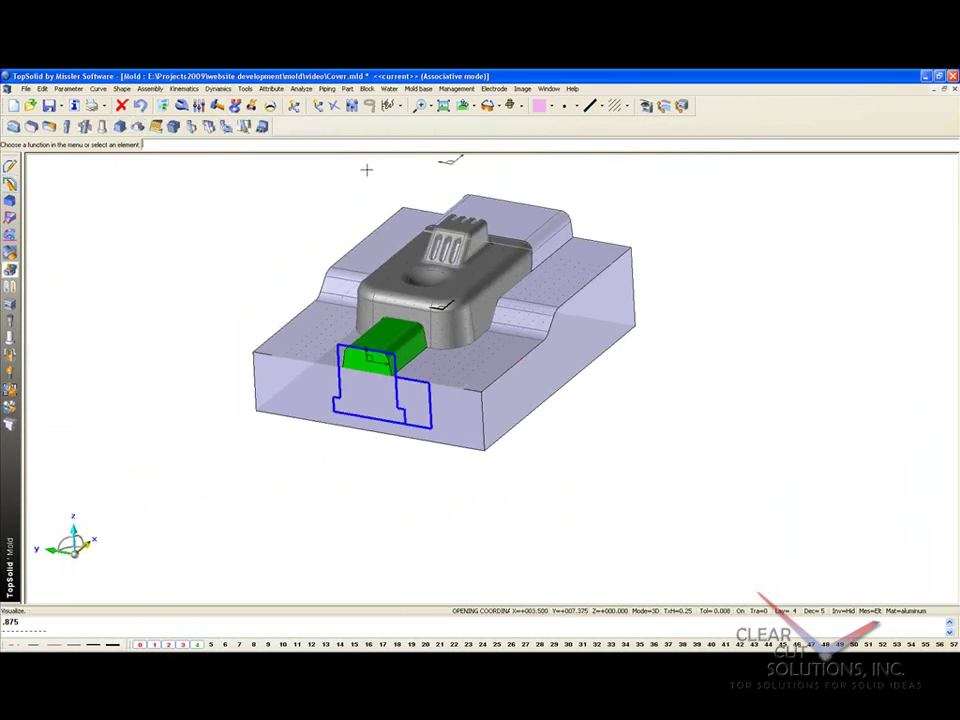
left_click(120, 126)
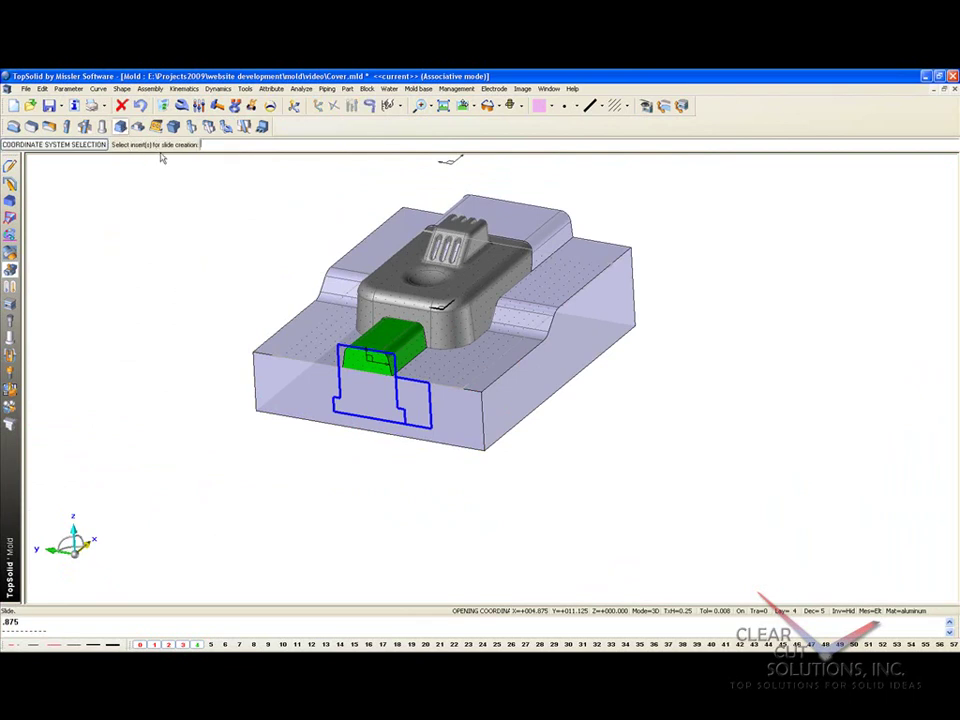
left_click(386, 338)
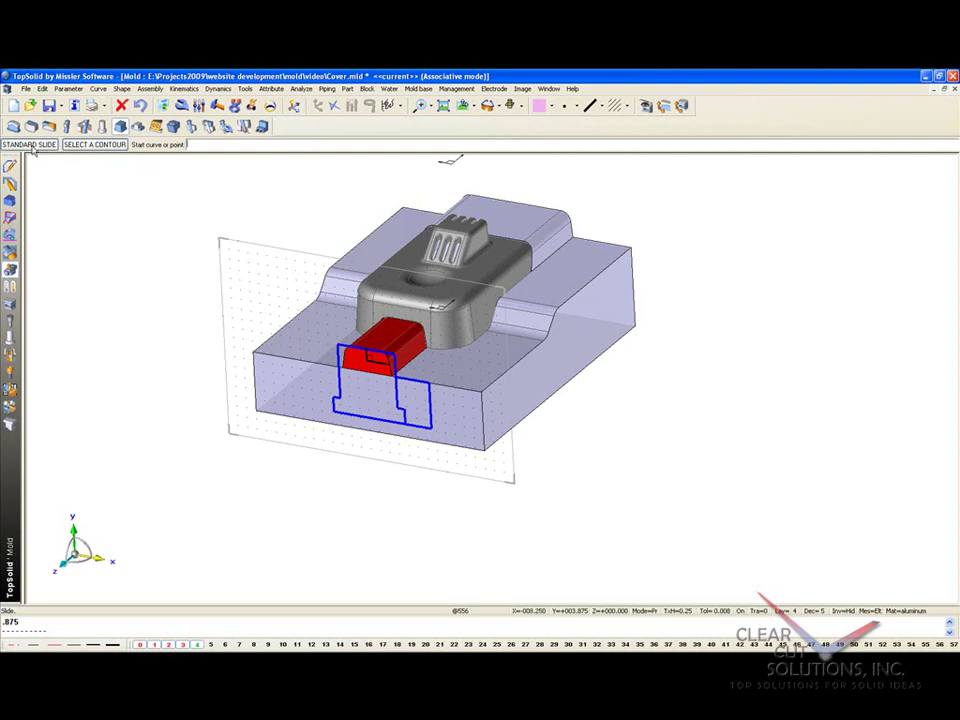
left_click(94, 144)
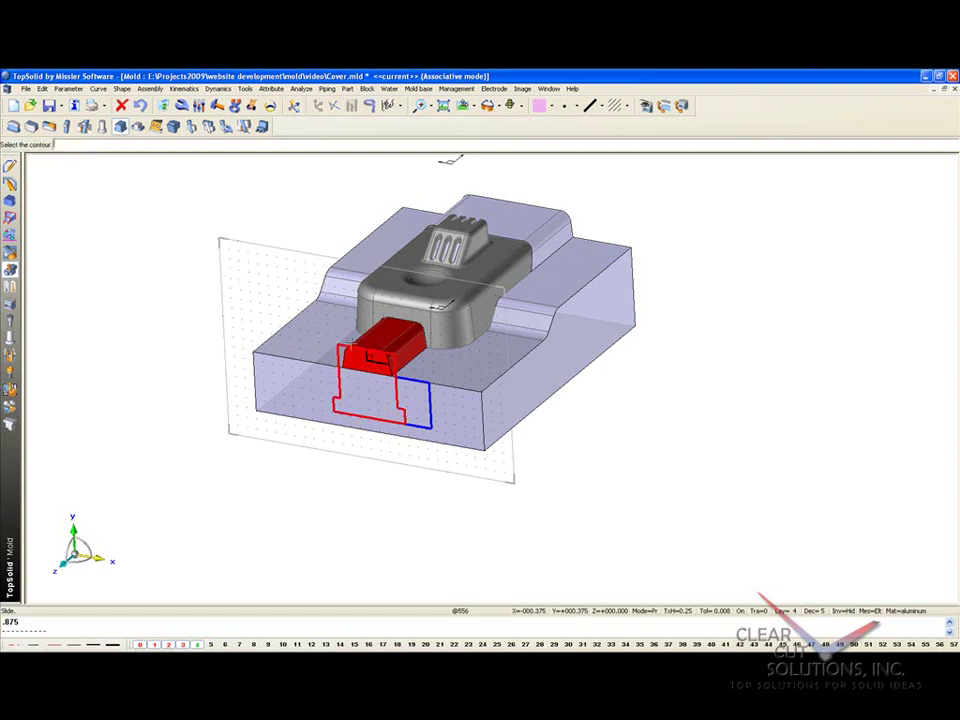
left_click(335, 395)
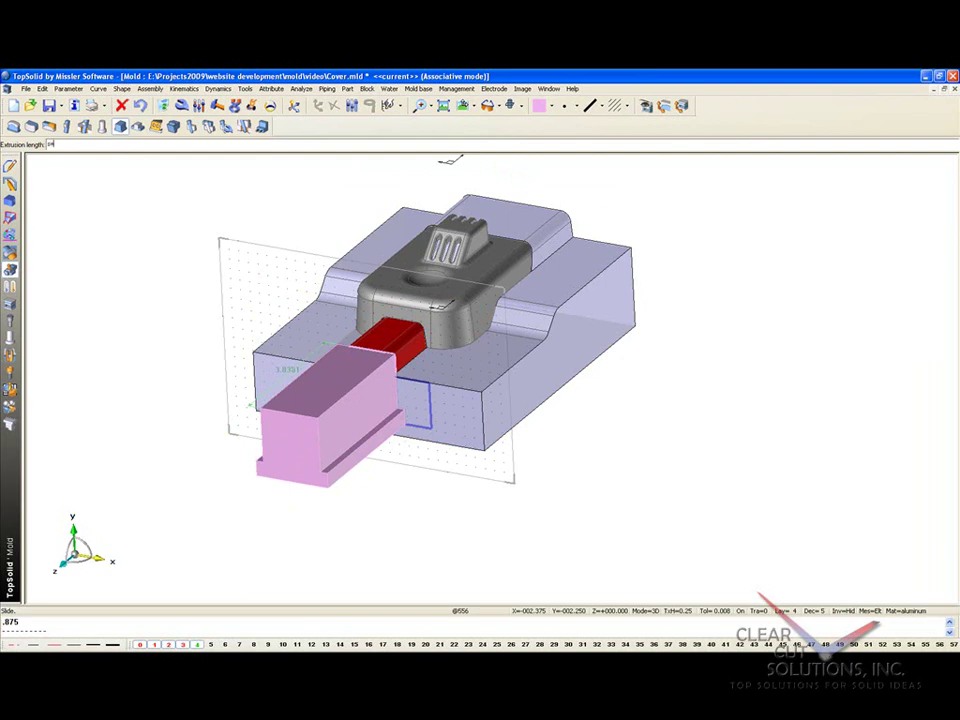
type(".875")
key("Return")
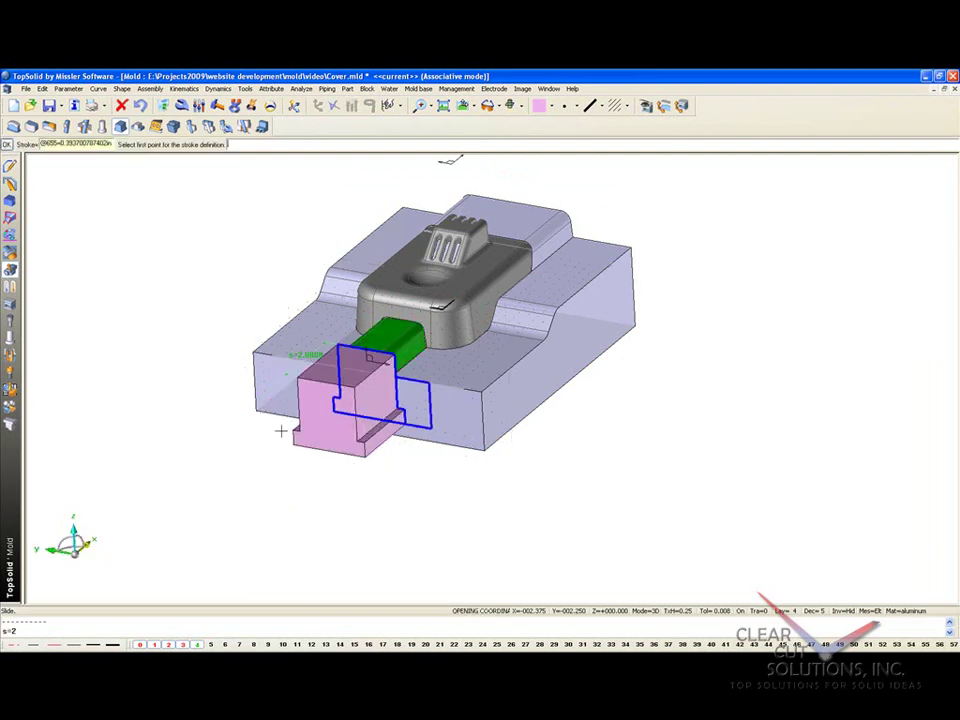
Set the slide's stroke to 0.125 in, run a stroke test and check the insert's clearance from the molded part in top view.
middle_click_drag(317, 510, 257, 512)
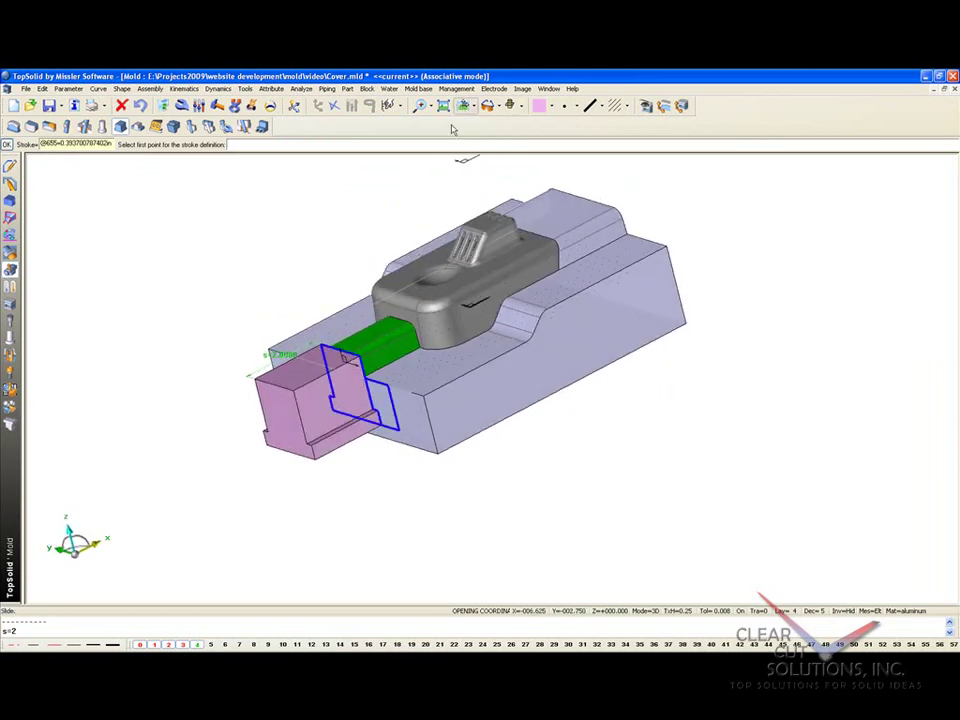
left_click(463, 107)
scroll(313, 232, "up", 5)
middle_click_drag(218, 220, 162, 248)
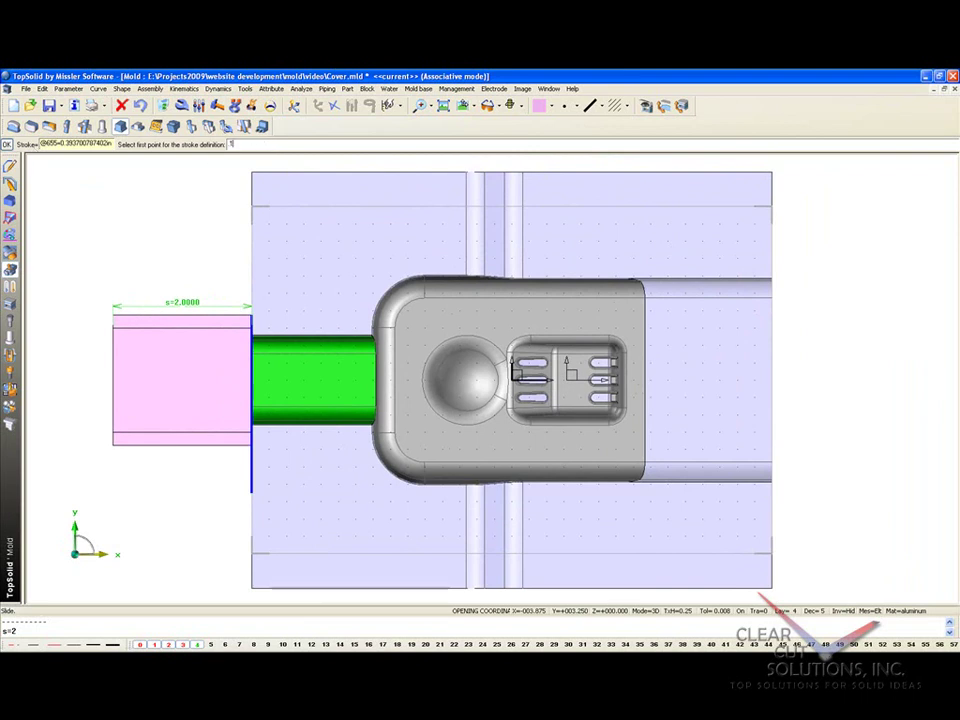
type(".125")
key("Return")
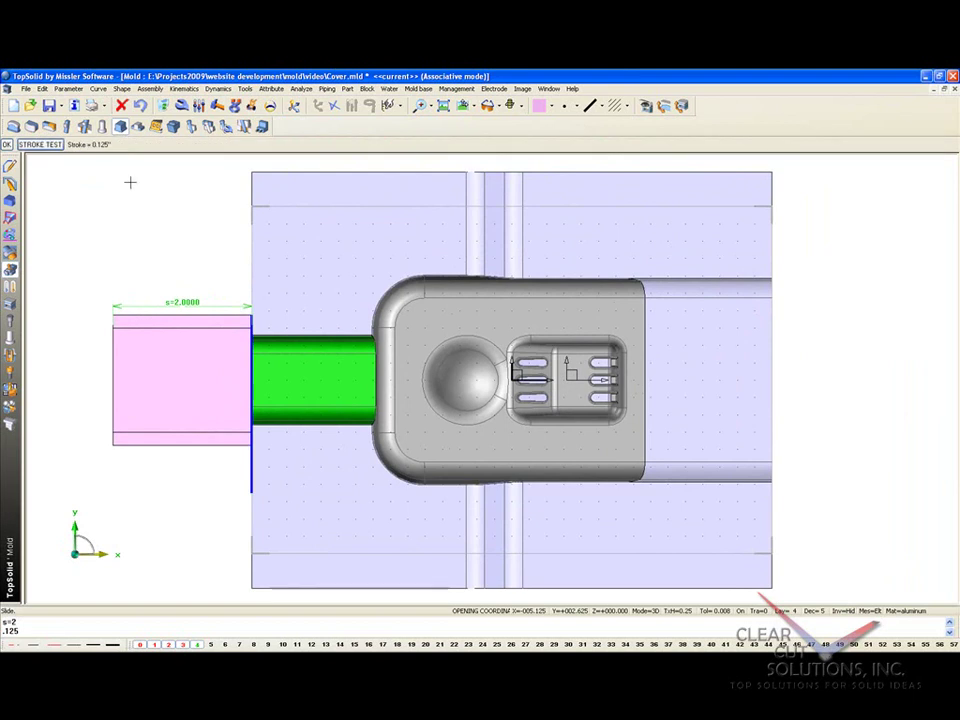
left_click(45, 146)
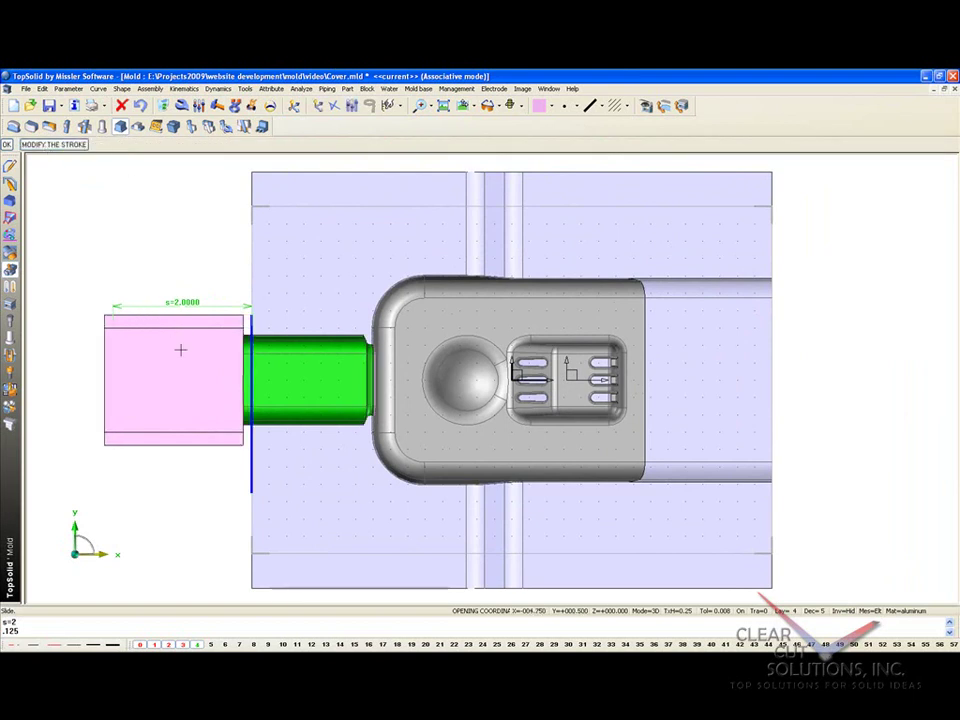
scroll(376, 350, "up", 2)
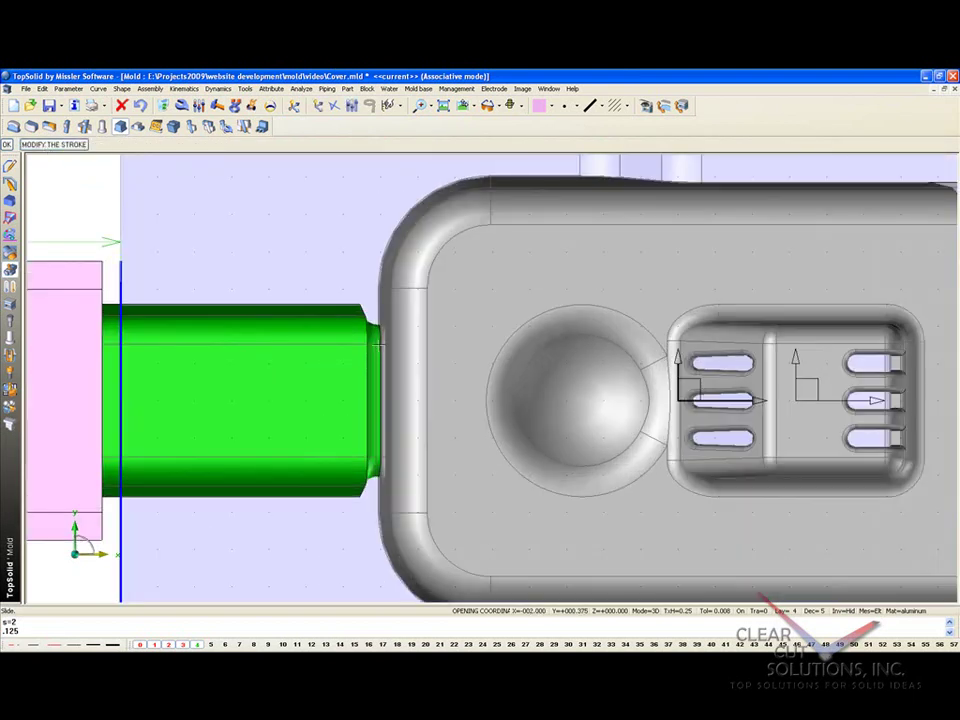
scroll(376, 350, "up", 2)
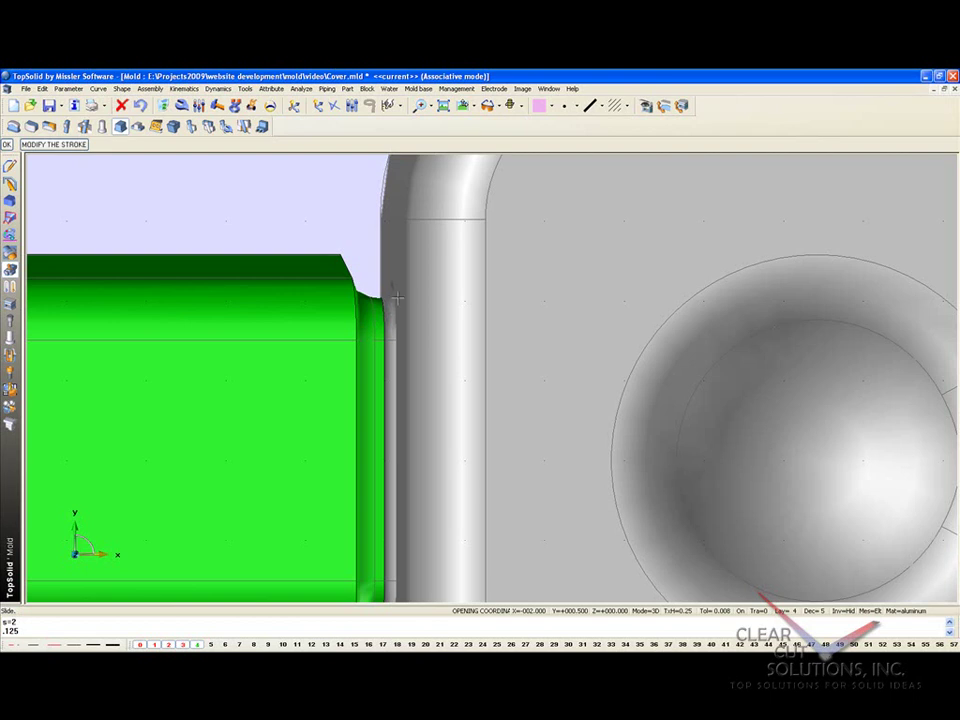
scroll(397, 298, "down", 3)
Test the slide with a 0.25 in stroke, and set the final stroke to d=.375.
left_click(55, 145)
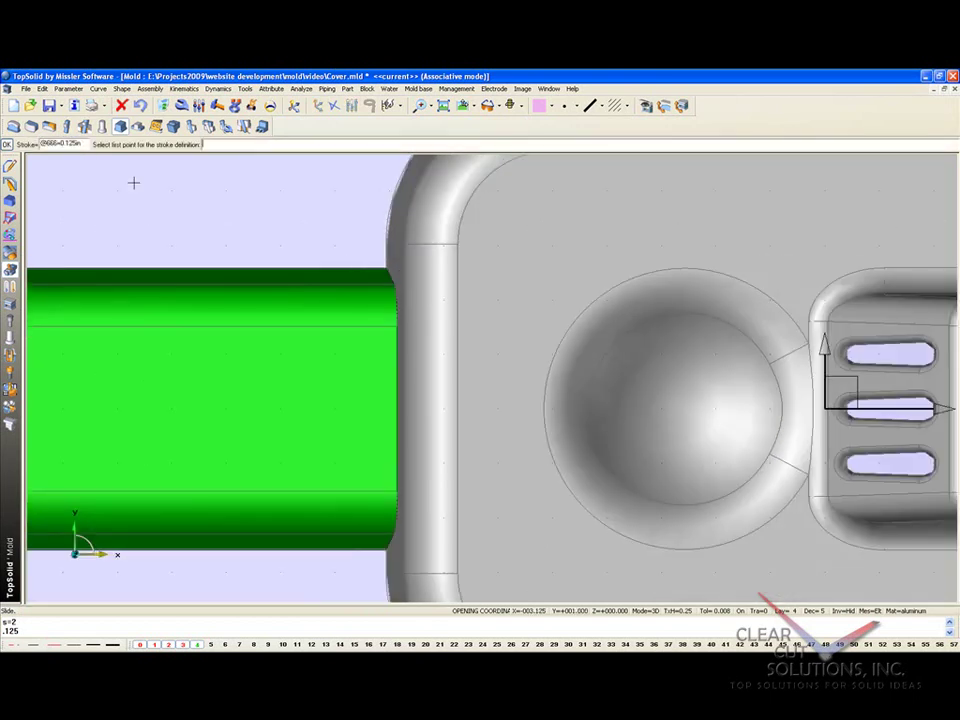
type(".25")
key("Return")
left_click(57, 148)
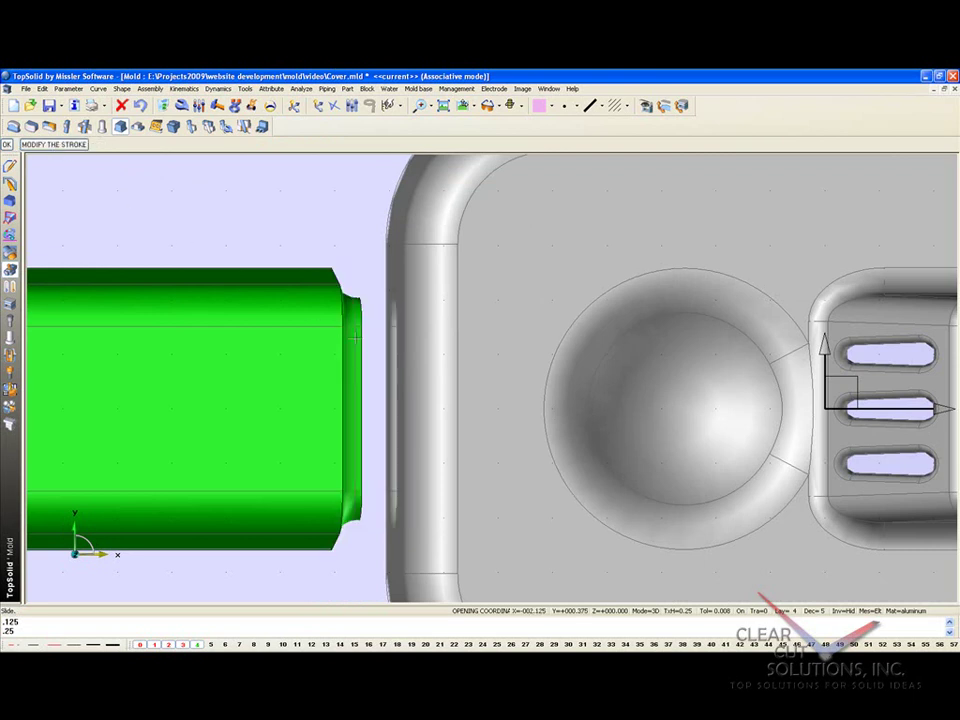
left_click(58, 145)
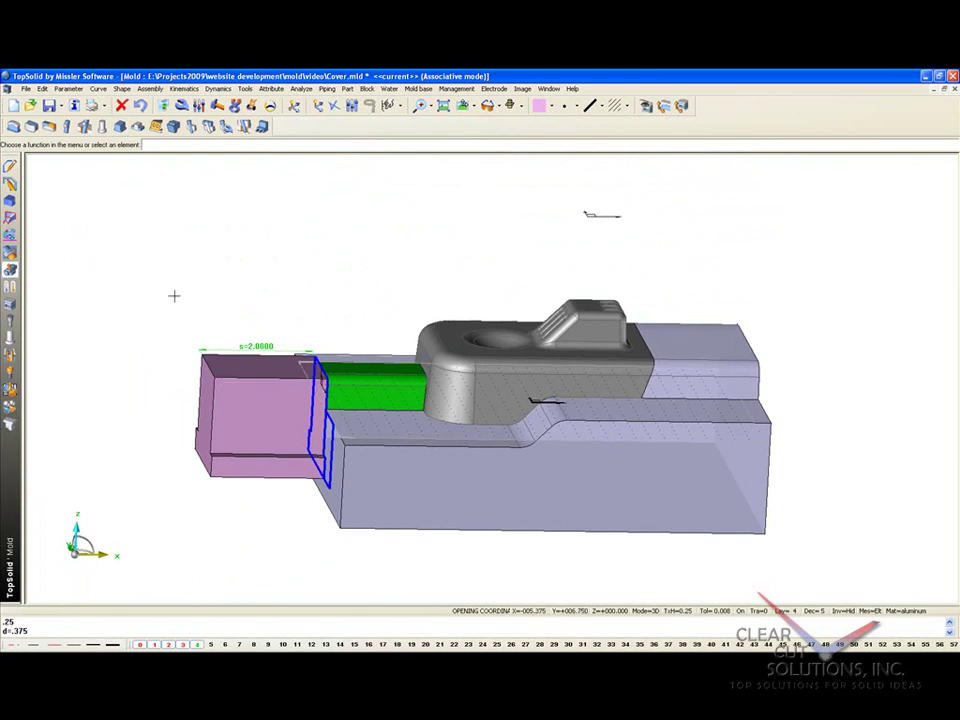
Set the current color to light orange for new elements.
mouse_move(171, 296)
middle_mouse_down()
mouse_move(208, 321)
mouse_move(320, 247)
middle_mouse_up()
scroll(320, 247, "down", 2)
left_click(540, 105)
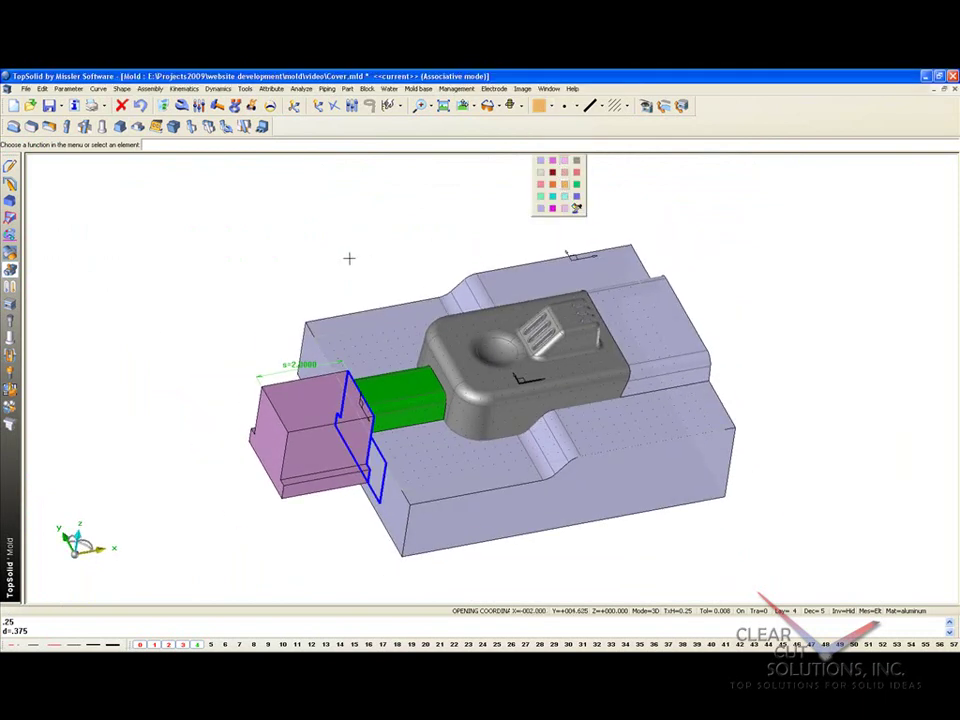
left_click(565, 191)
Create a guide rail for the slide from the stepped contour, with an extrusion length of s+d+.375.
left_click(139, 128)
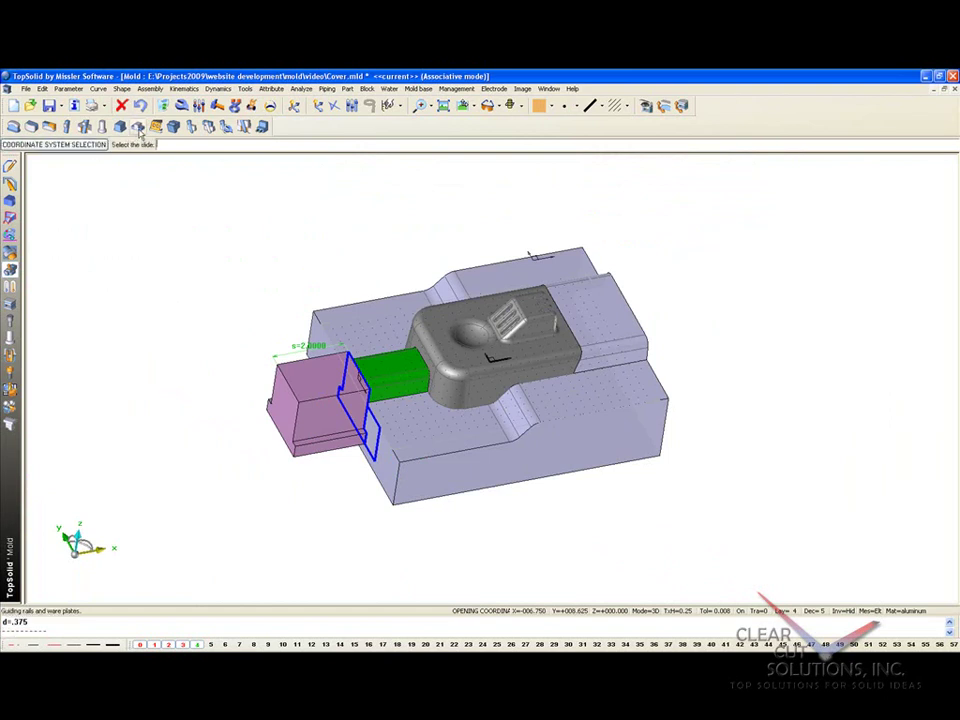
left_click(305, 380)
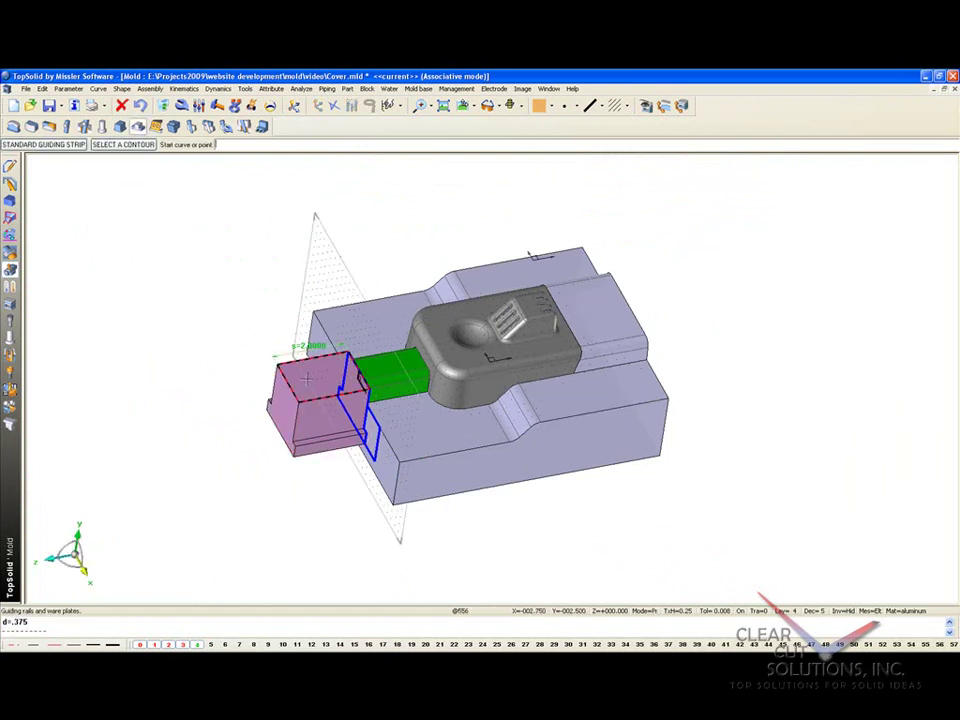
left_click(123, 144)
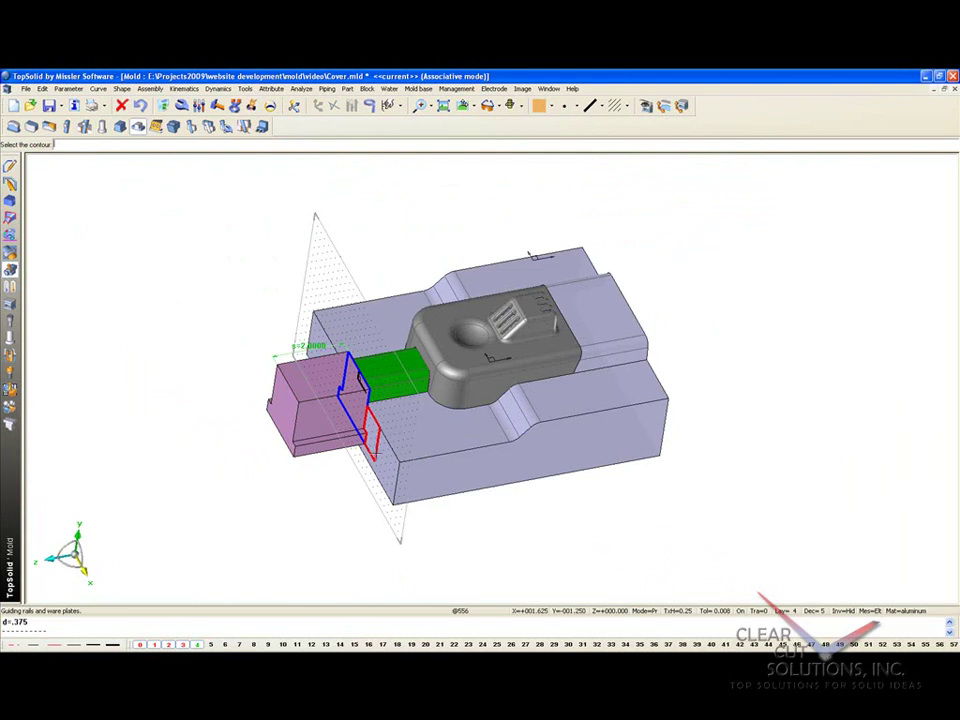
left_click(372, 438)
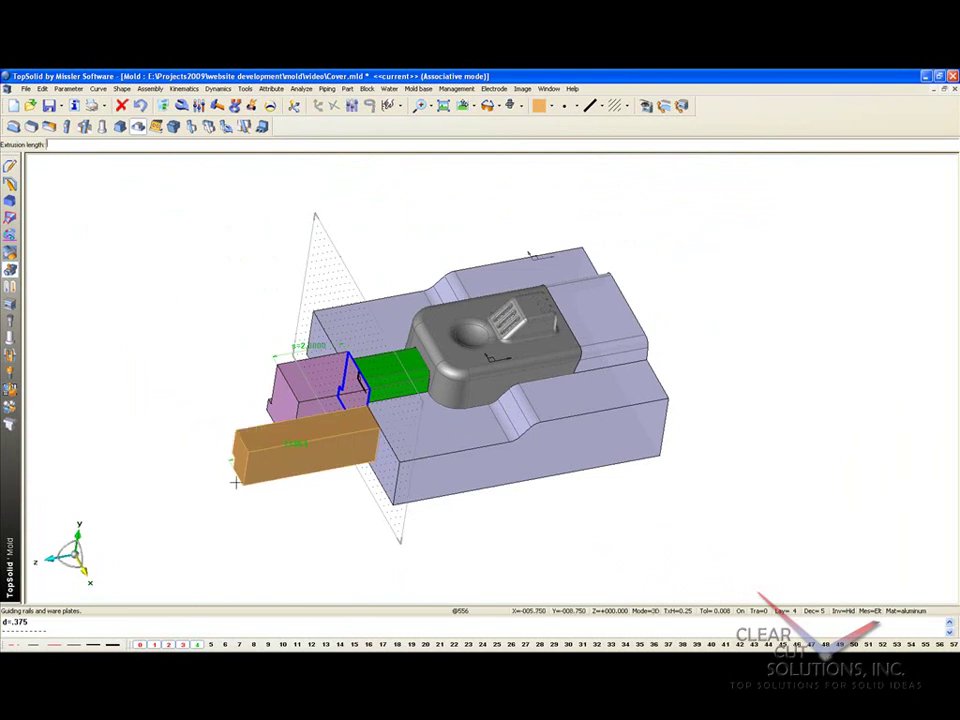
scroll(234, 476, "up", 1)
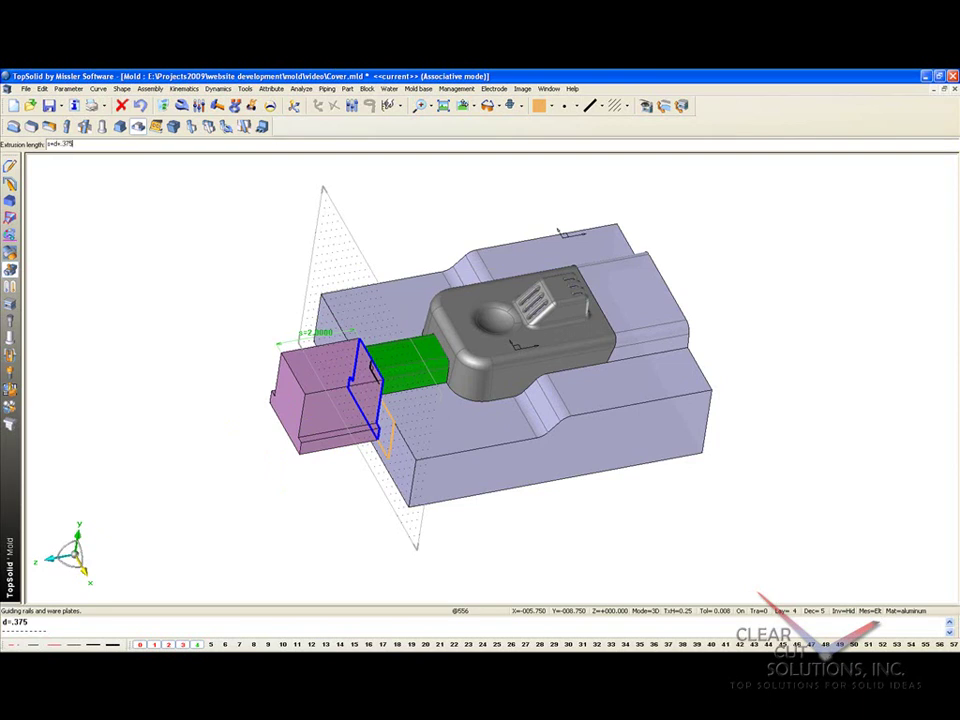
key("Return")
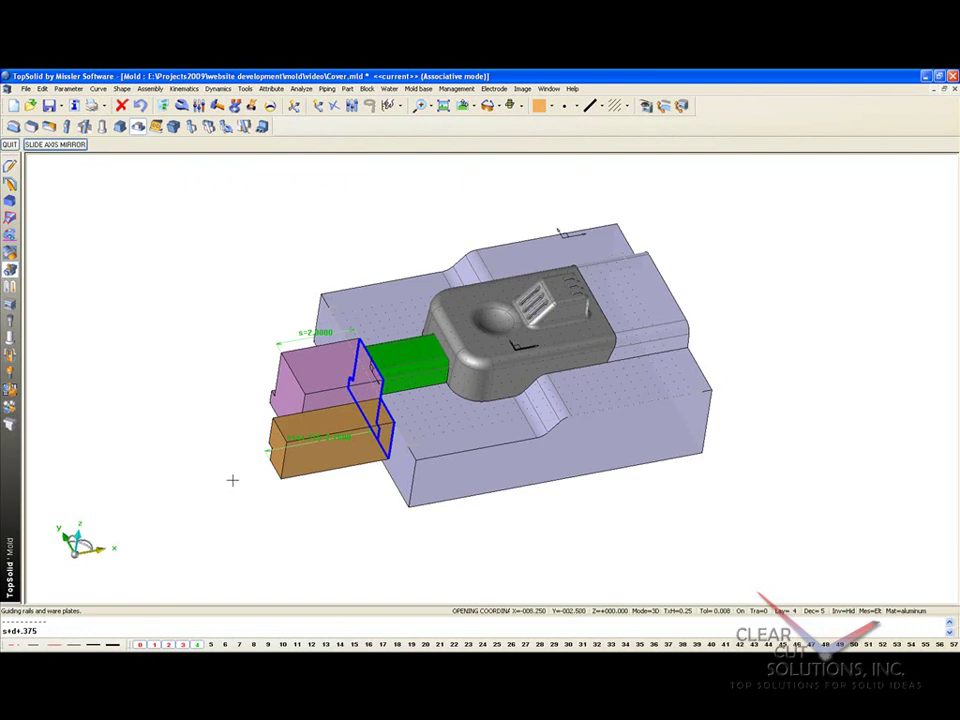
Mirror the guide rail about the slide axis to the slide's opposite side and finish placing rails.
scroll(190, 364, "up", 3)
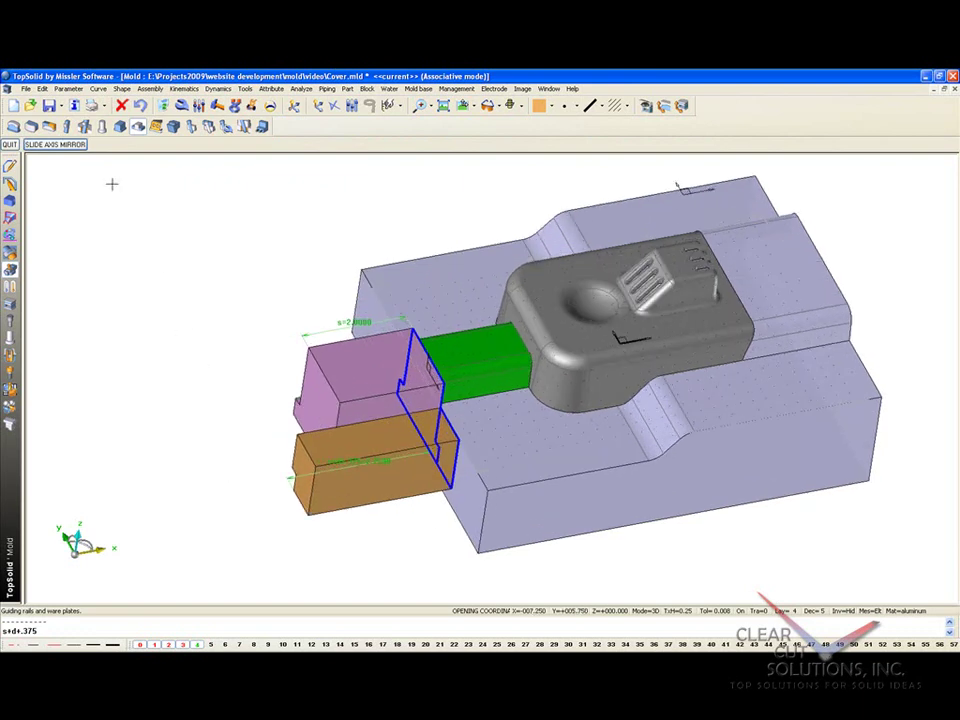
left_click(51, 147)
middle_click_drag(139, 357, 181, 311)
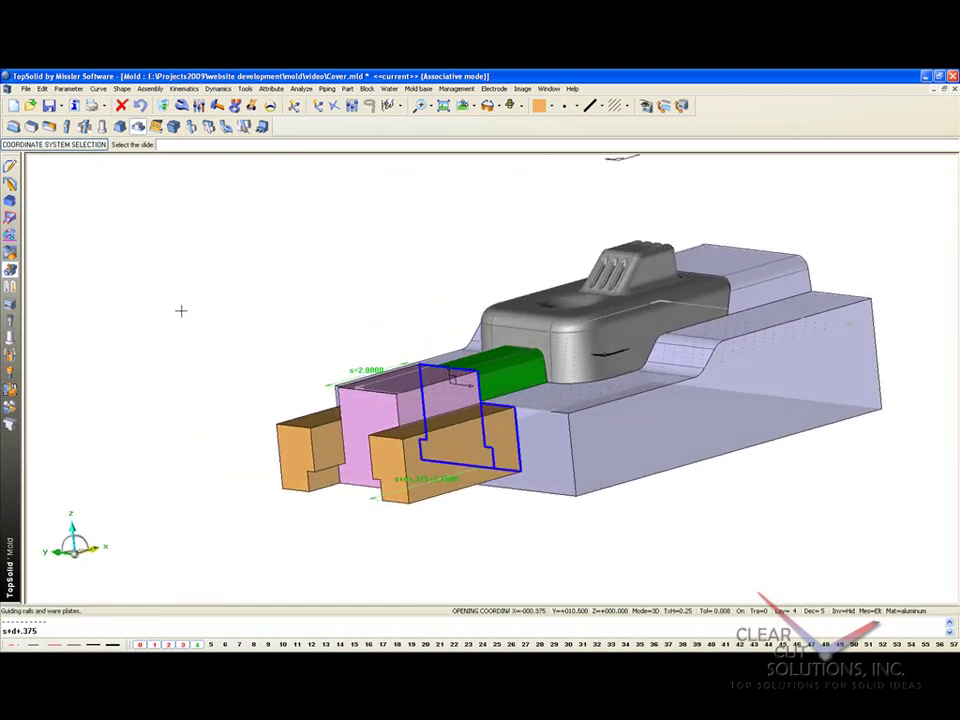
middle_click_drag(165, 255, 276, 250)
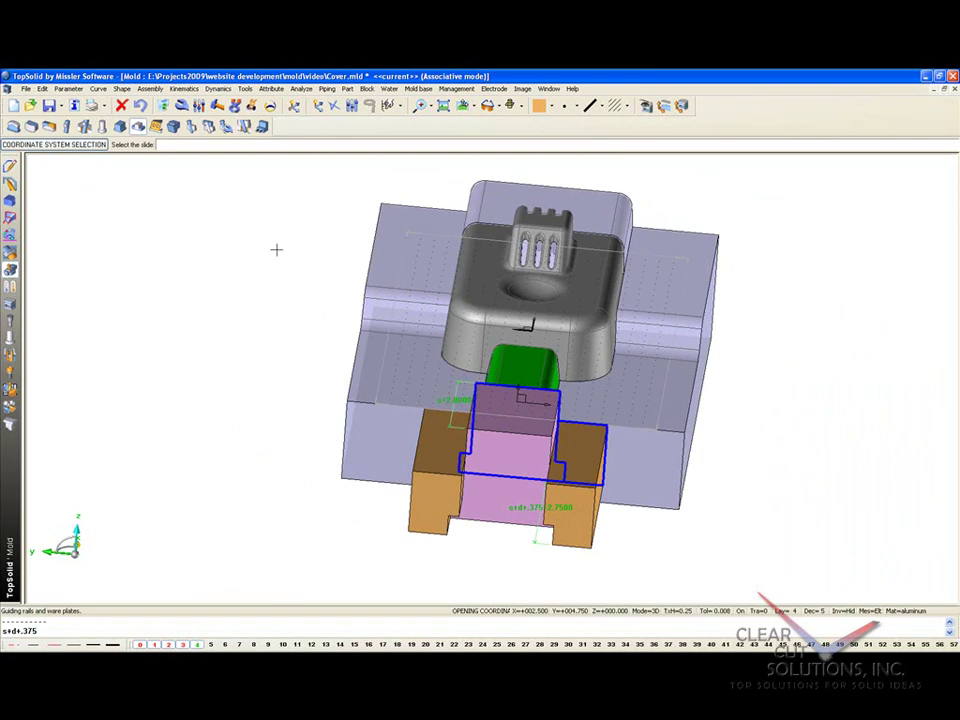
Create a 0.03 in clearance on both guide rails' vertical recess faces and a 0.001 in clearance on their horizontal recess faces.
left_click(10, 389)
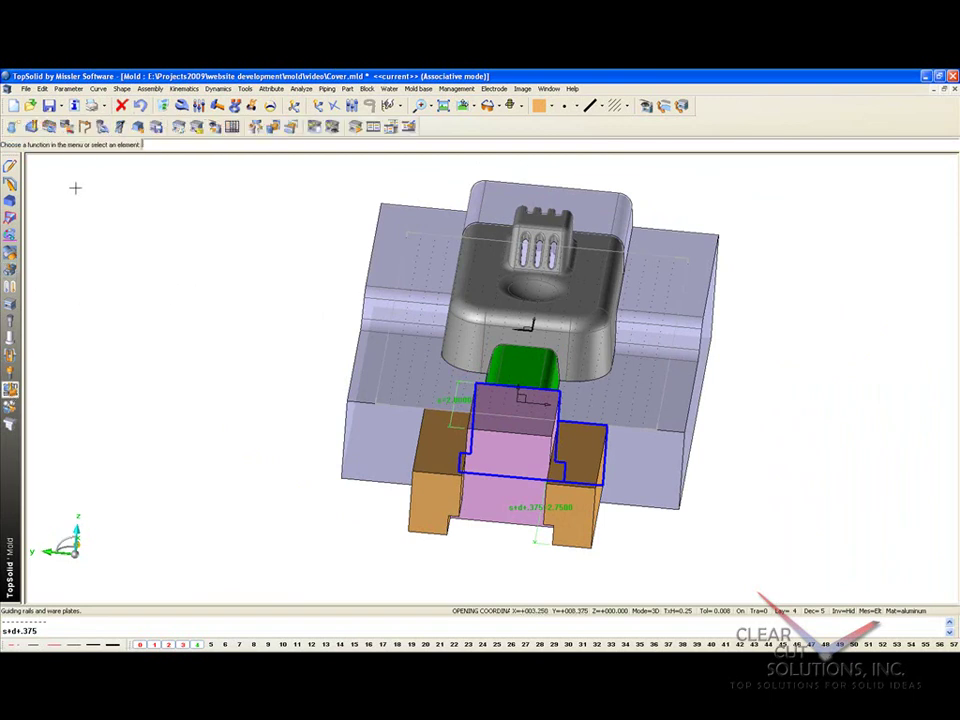
left_click(84, 127)
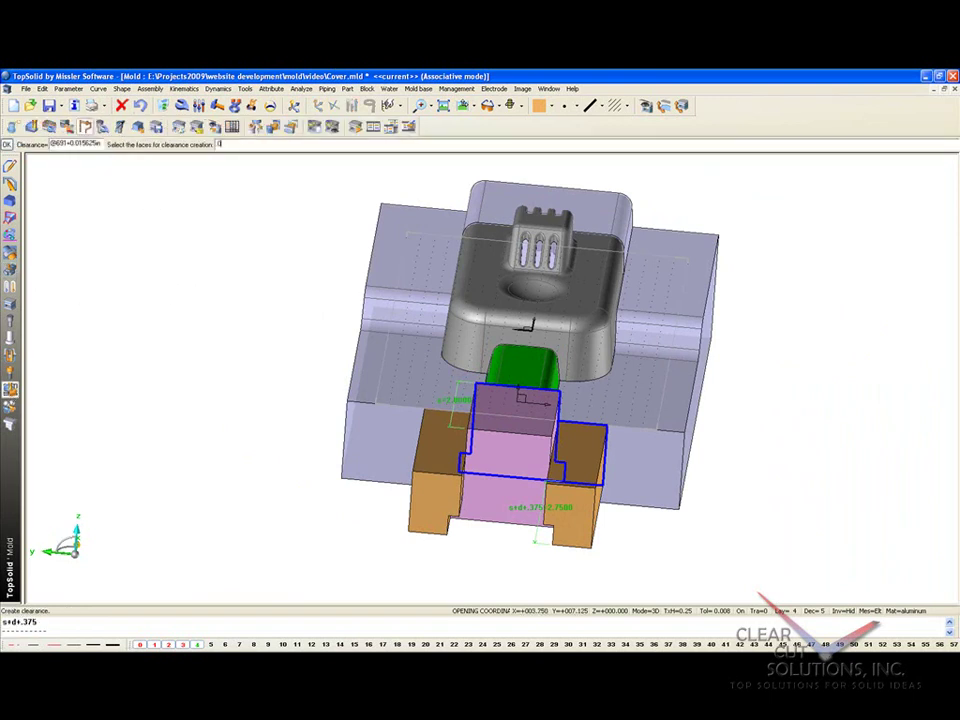
key("Return")
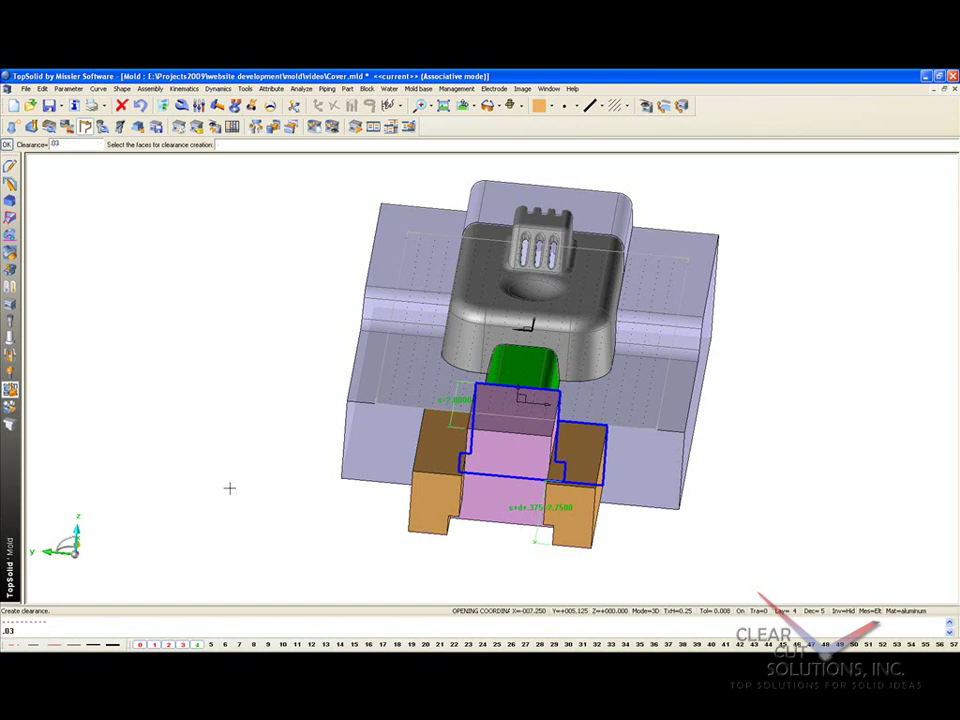
middle_click_drag(491, 572, 541, 559)
scroll(540, 558, "up", 3)
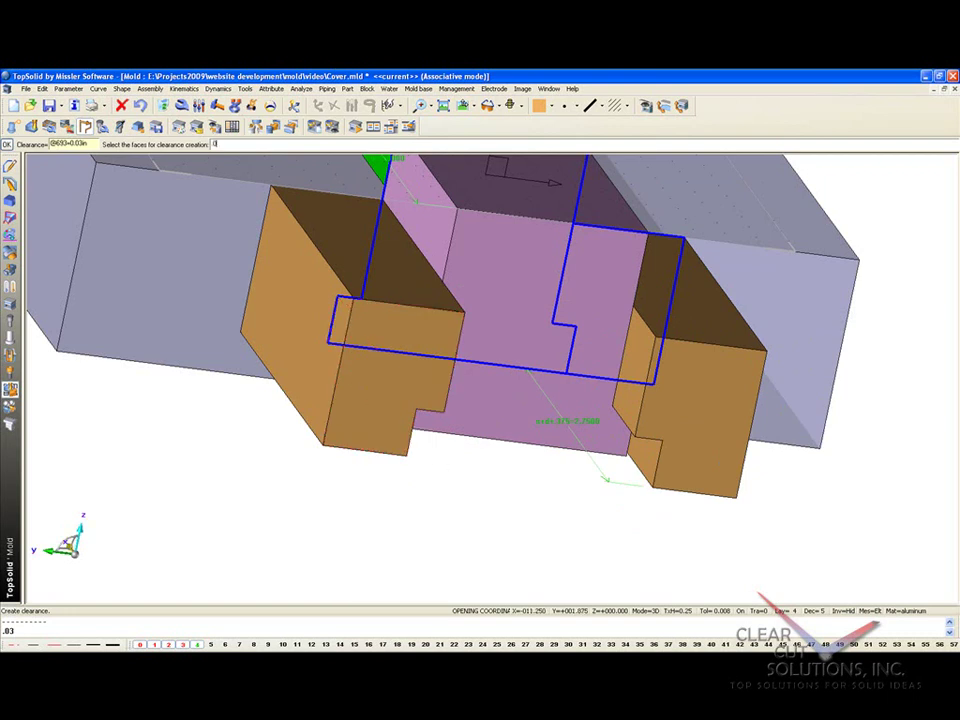
left_click(650, 433)
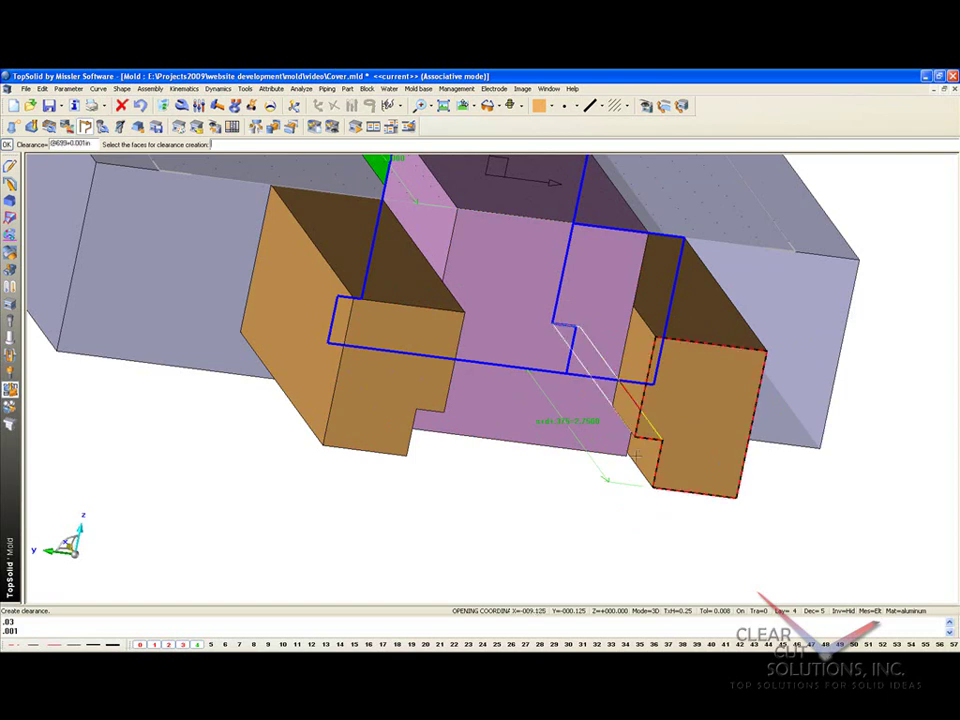
left_click(435, 408)
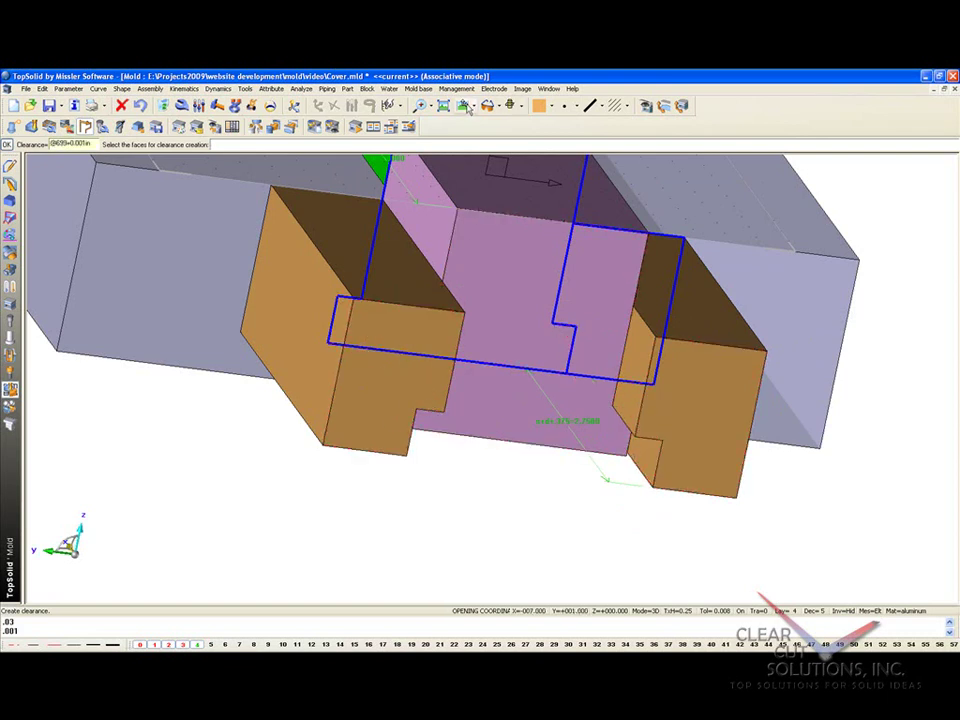
Hide the blue profile curves covering the gap between slide flange and guide rail in the view along the slide axis.
middle_click_drag(482, 225, 416, 298)
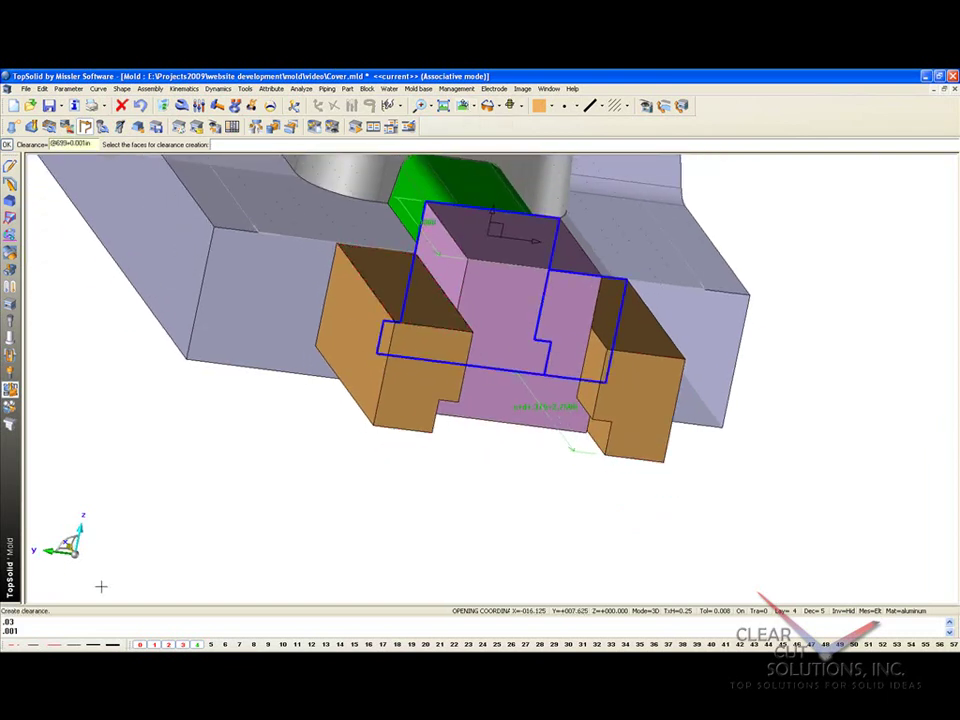
middle_click_drag(51, 574, 169, 589)
left_click(66, 528)
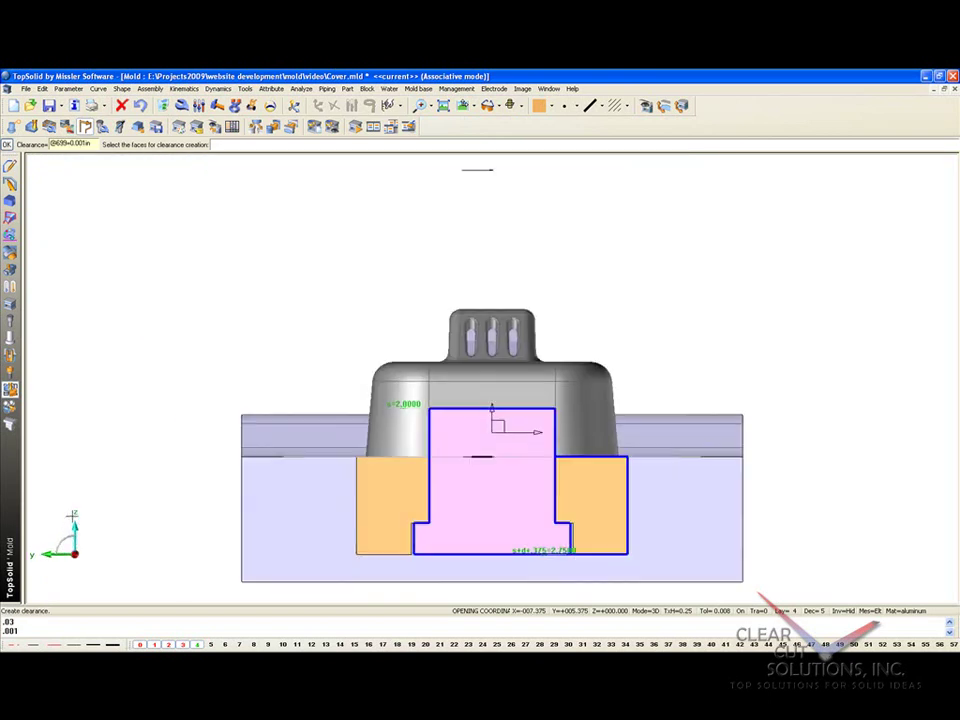
scroll(568, 541, "up", 5)
scroll(500, 525, "up", 6)
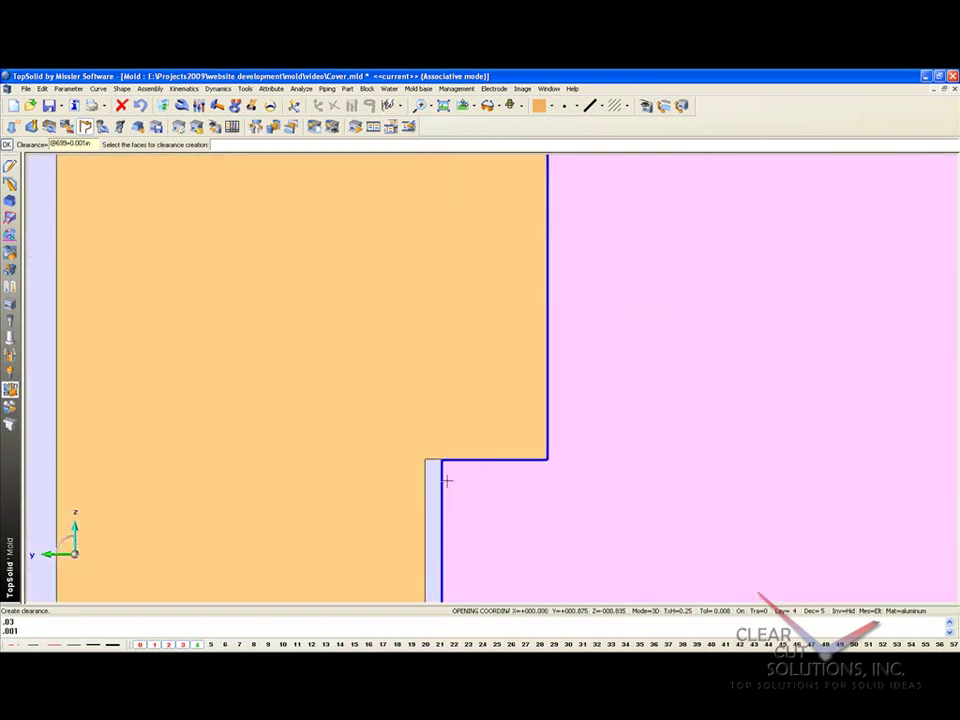
left_click(484, 106)
left_click(421, 444)
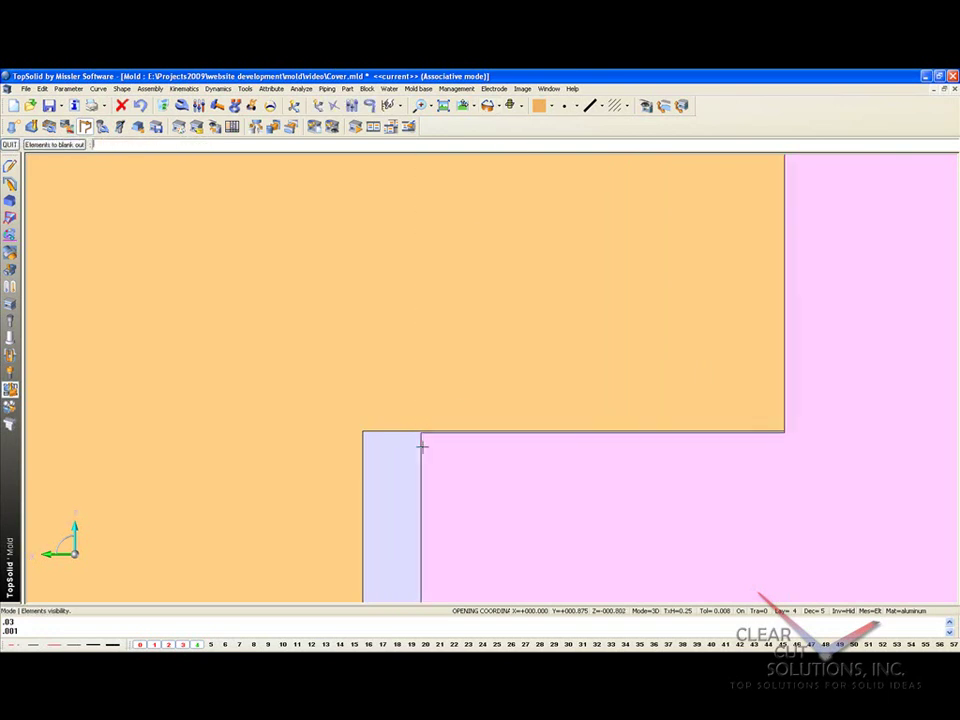
Set the slide body's length parameter s to 2.5 in.
scroll(394, 443, "down", 6)
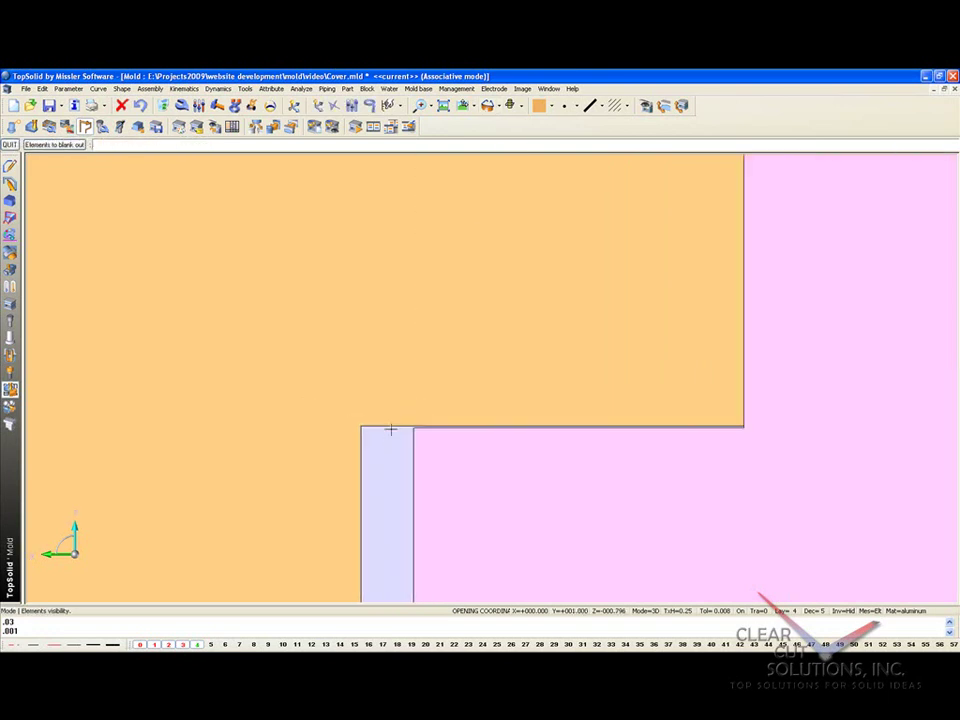
scroll(392, 425, "down", 4)
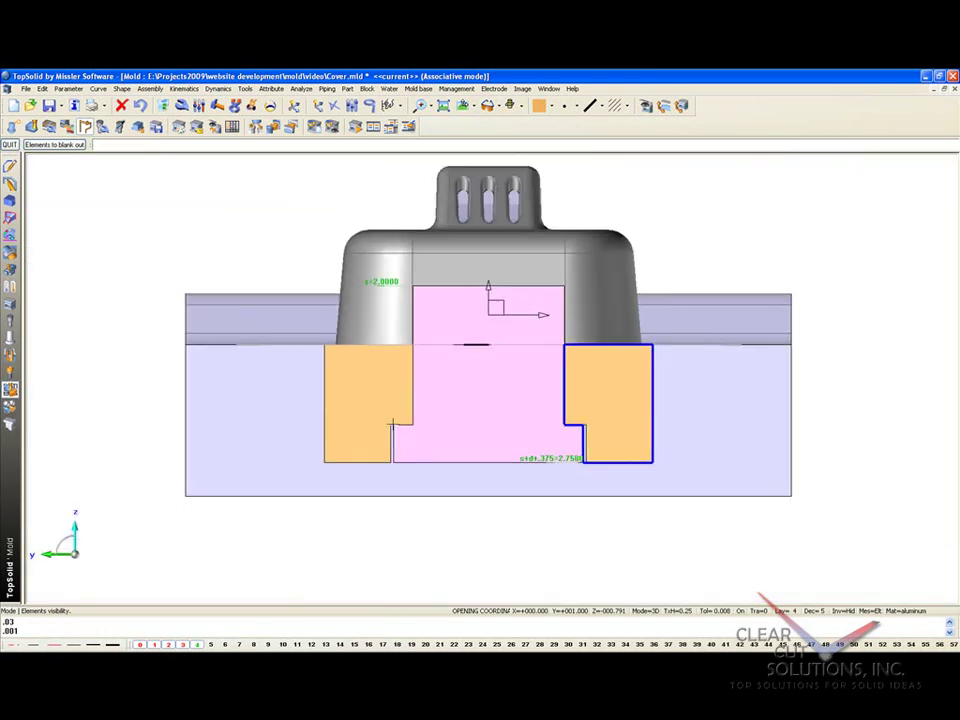
scroll(778, 414, "down", 3)
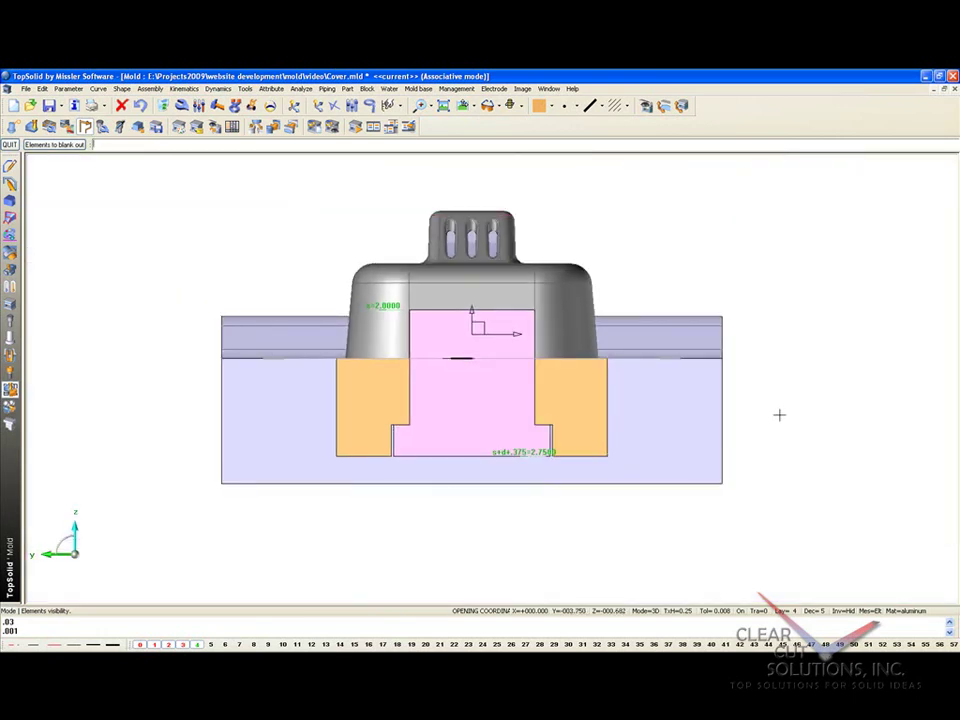
middle_click_drag(675, 536, 555, 568)
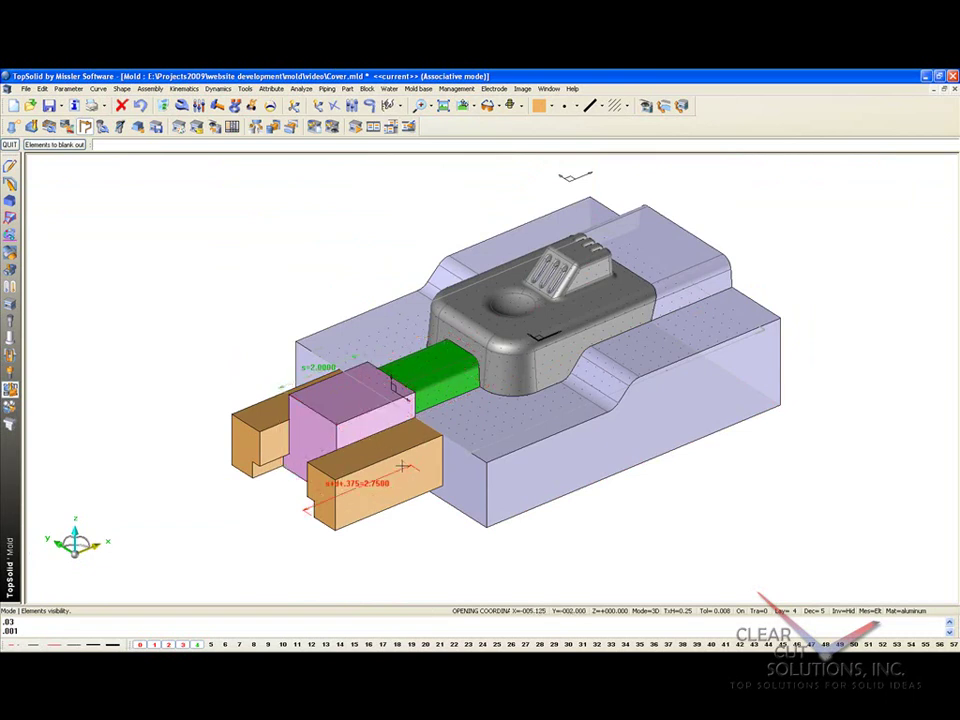
left_click(214, 108)
left_click(315, 368)
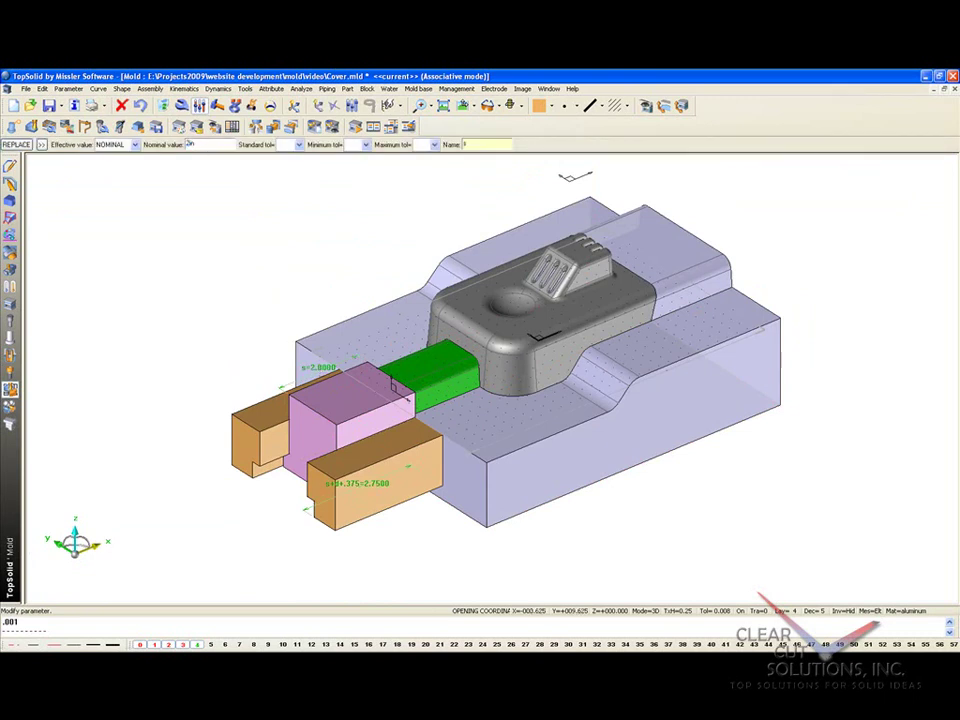
type("2.5")
key("Return")
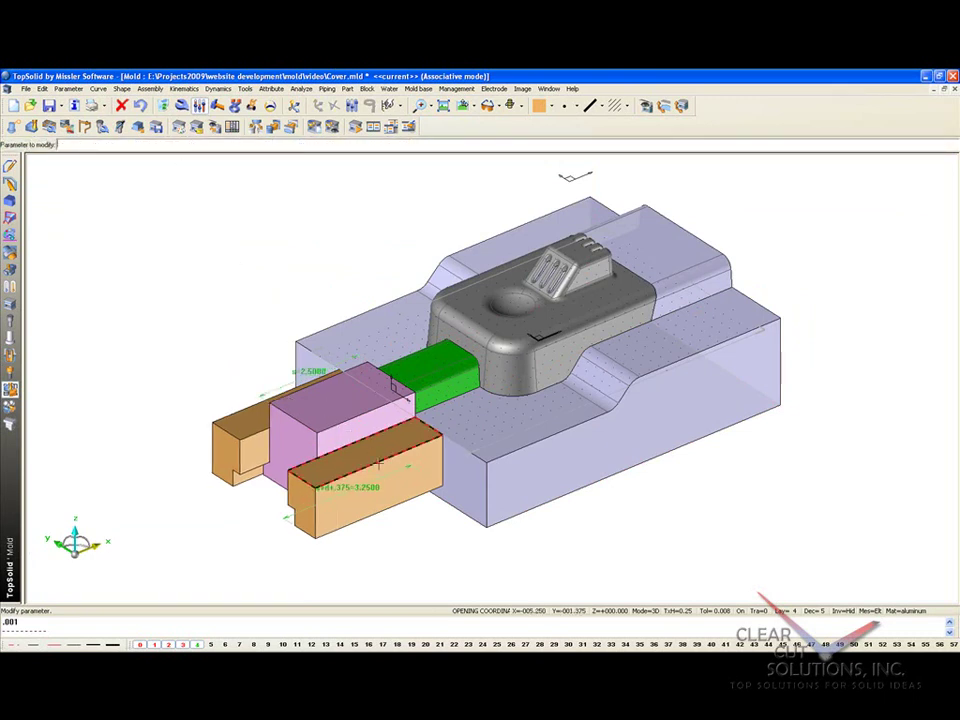